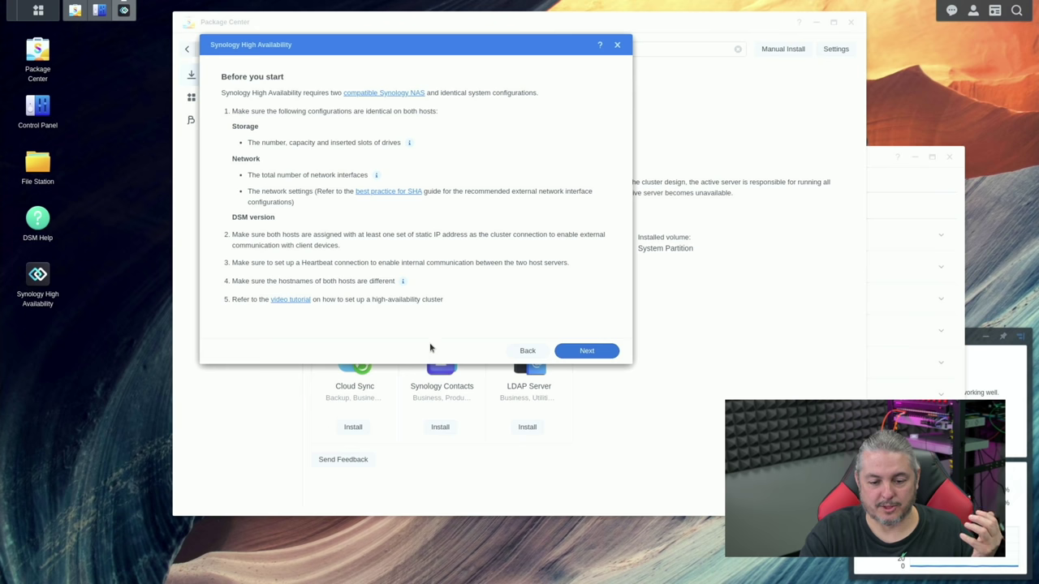
Continue past the prerequisites, check the LAN addresses in Control Panel, and set the cluster interface to LAN 5 (10 Gbps).
left_click(592, 351)
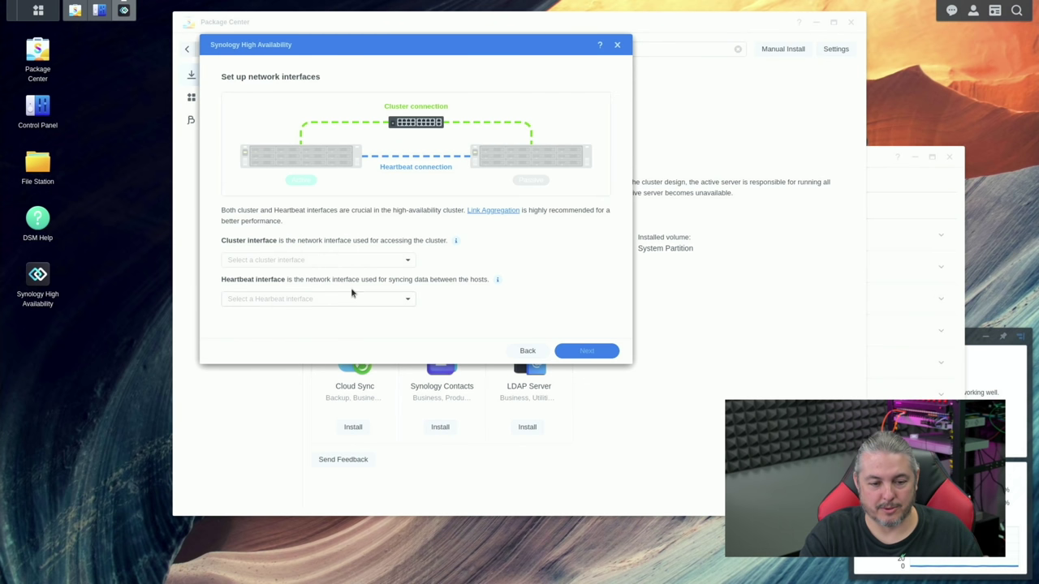
left_click(341, 263)
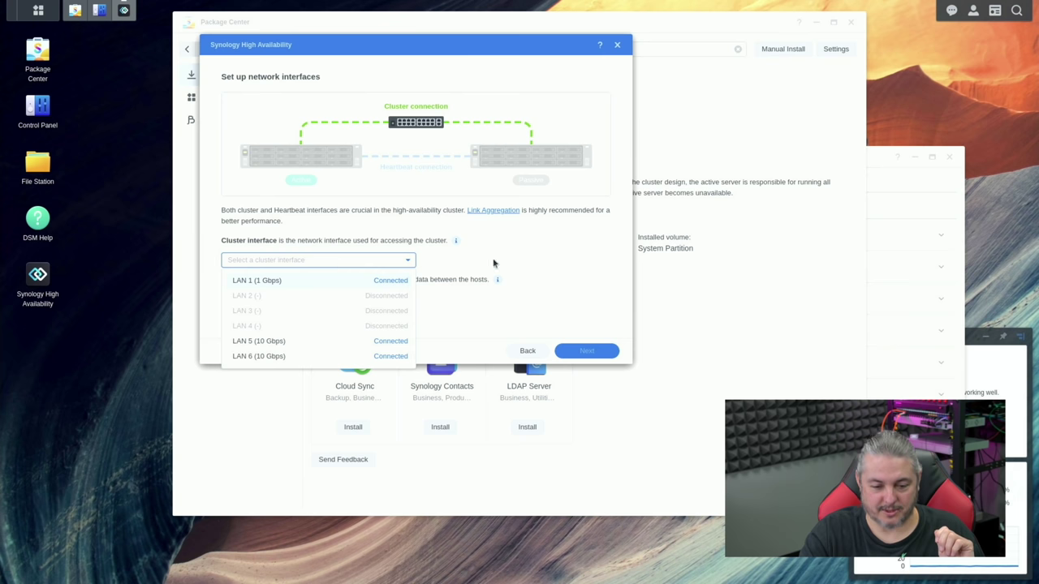
left_click(872, 163)
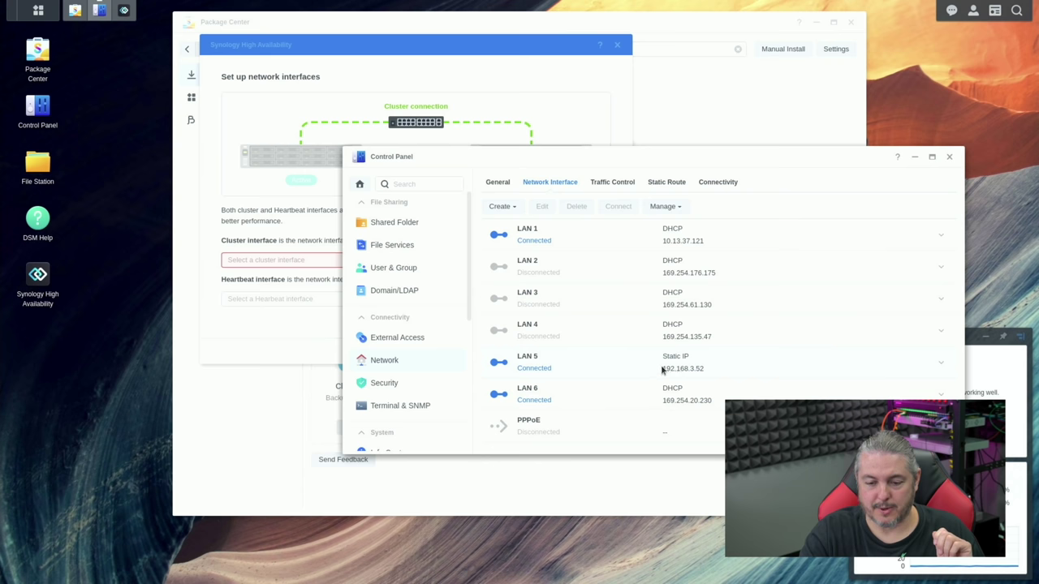
left_click(275, 283)
left_click(279, 258)
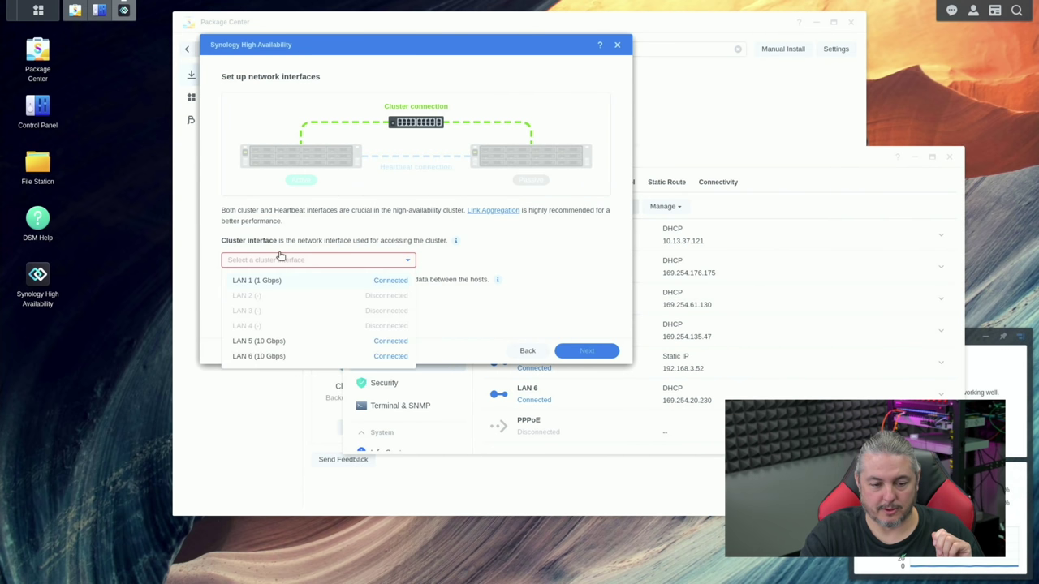
left_click(286, 342)
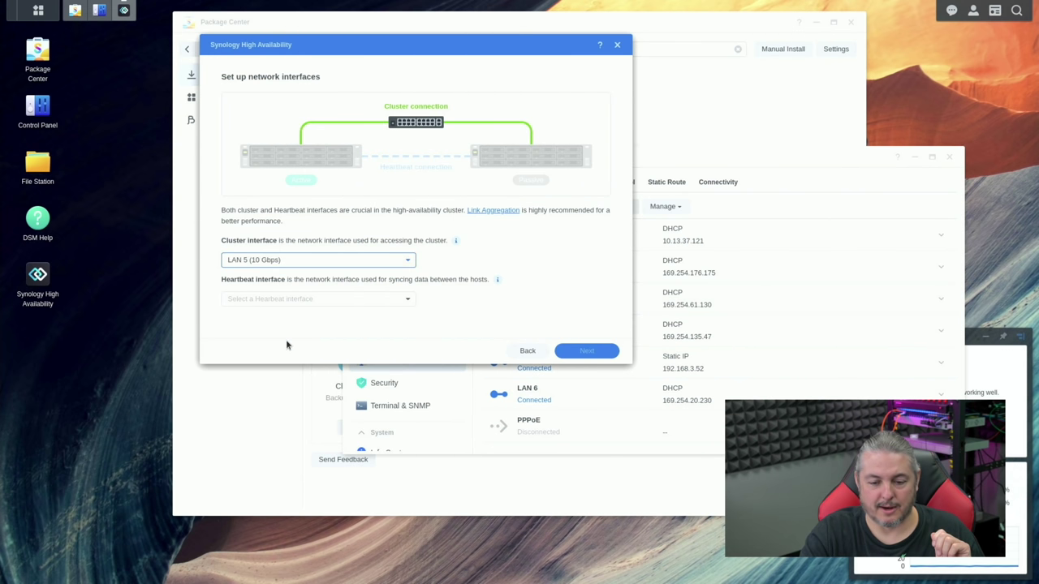
Check the LAN 6 address in Control Panel, set the Heartbeat interface to LAN 6 (10 Gbps), and continue the wizard.
left_click(841, 165)
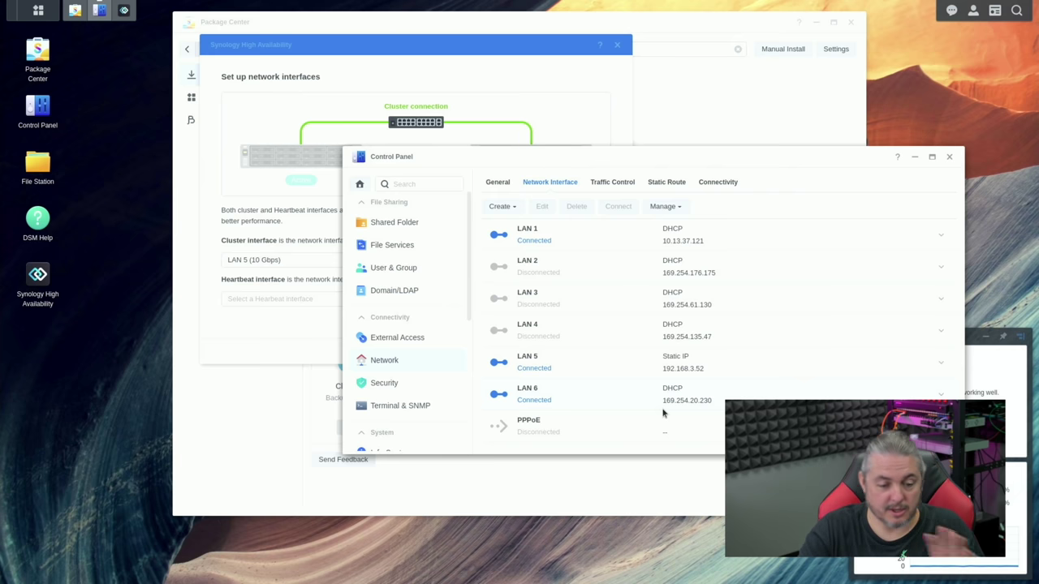
left_click(301, 327)
left_click(301, 299)
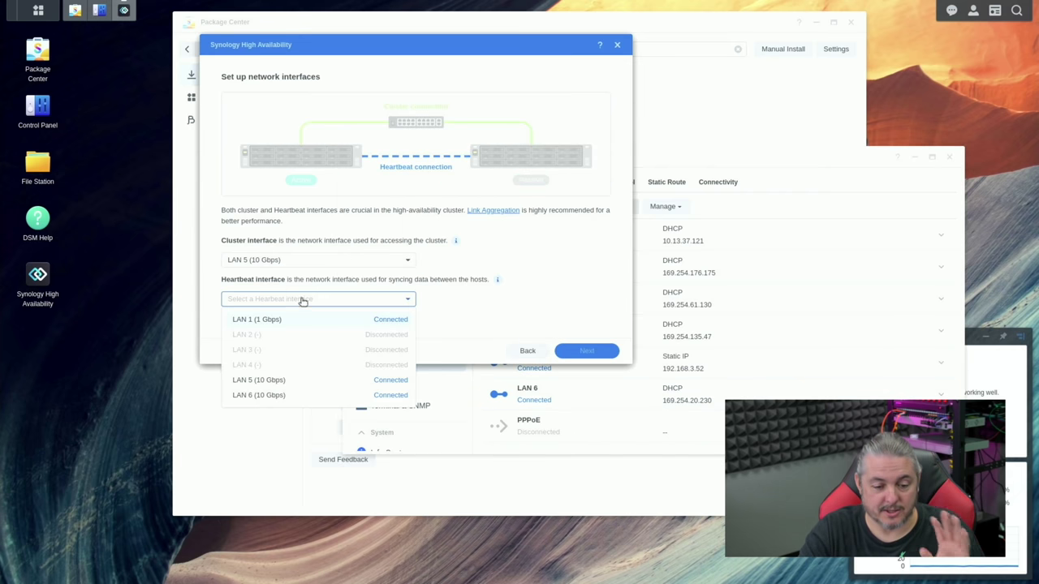
left_click(275, 398)
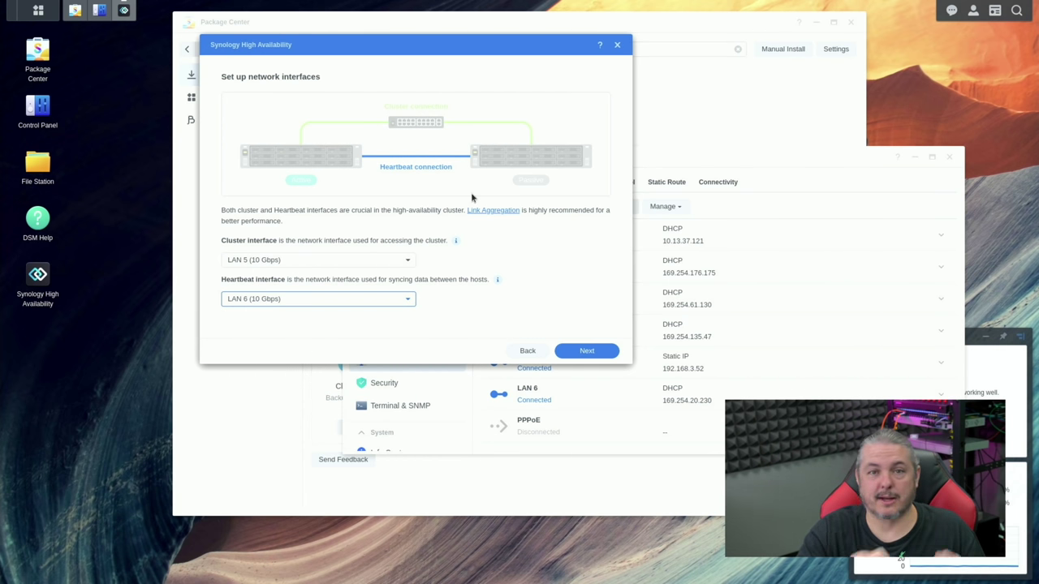
left_click(590, 351)
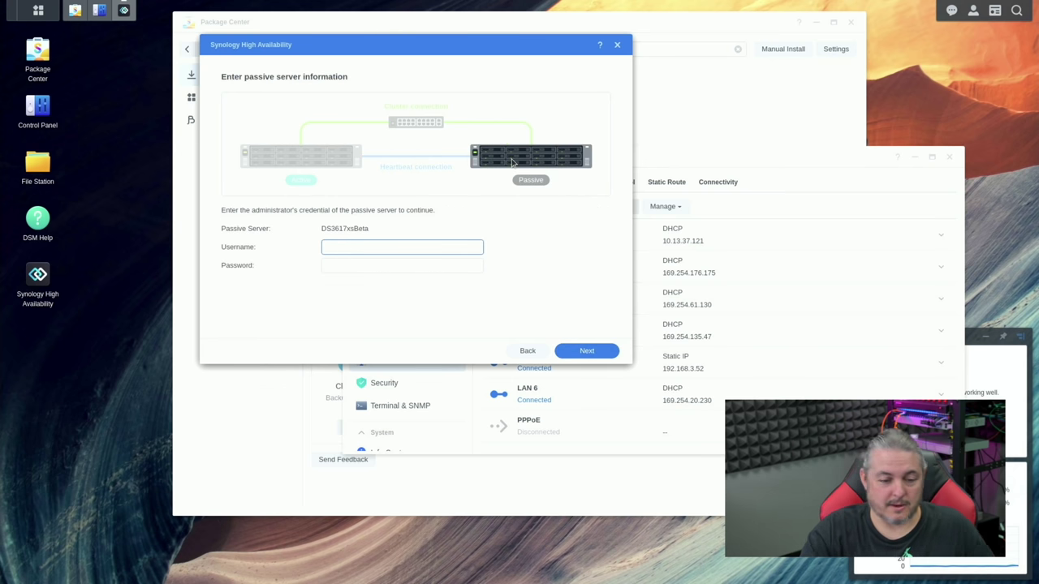
Enter the passive server's administrator username and password and submit the credentials.
type("lts")
key("Tab")
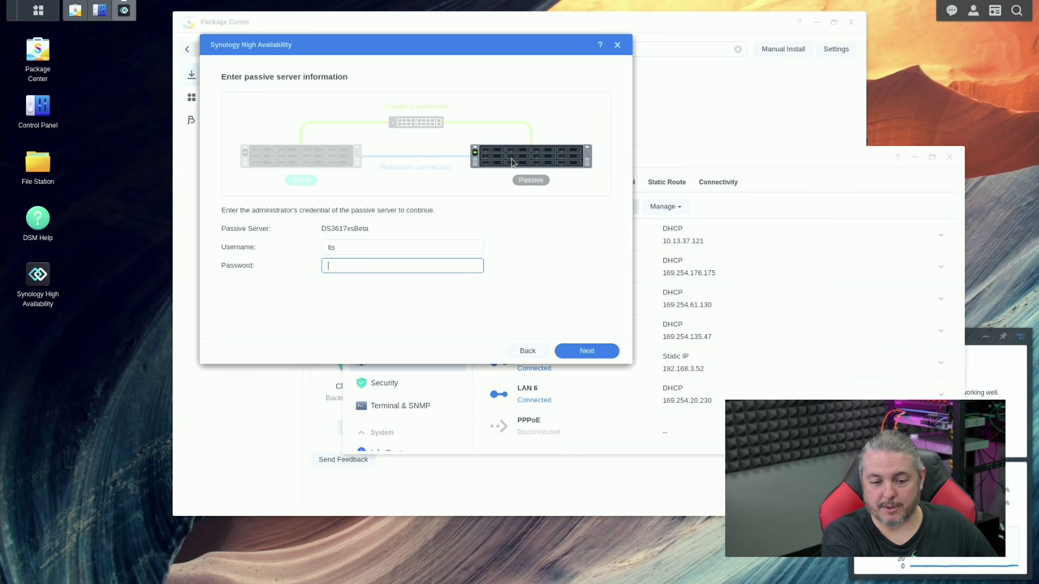
key("ctrl+v")
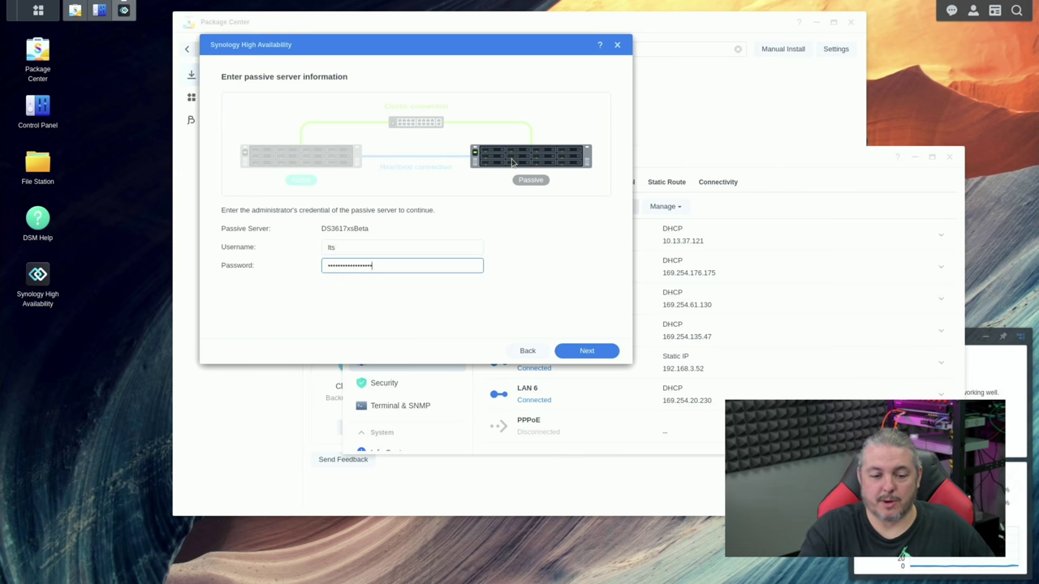
left_click(588, 352)
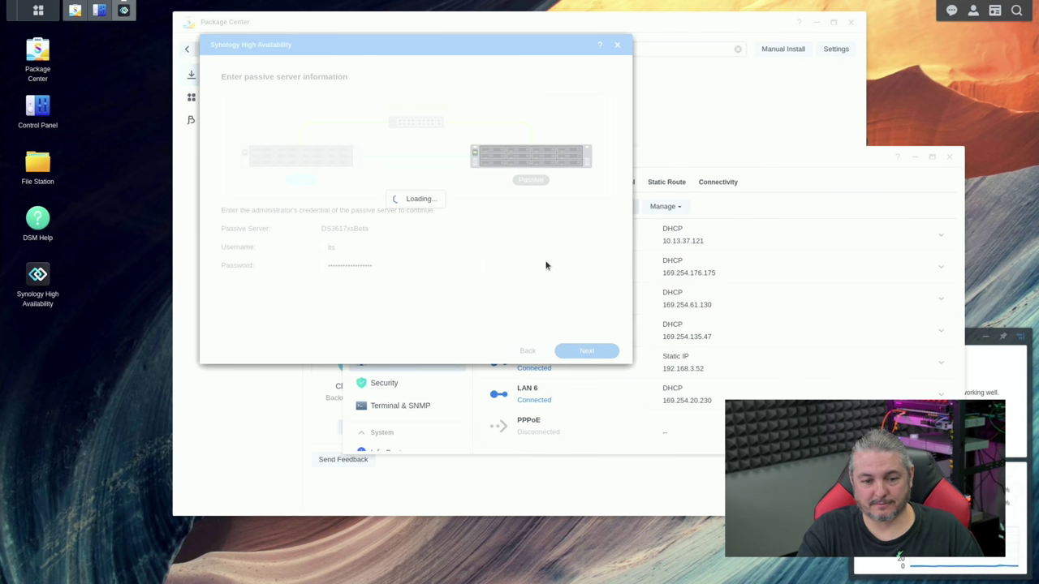
Set the cluster hostname to TurboCluster and the cluster IP to 192.168.3.54, consulting the network diagram for the address, and continue.
type("Tue")
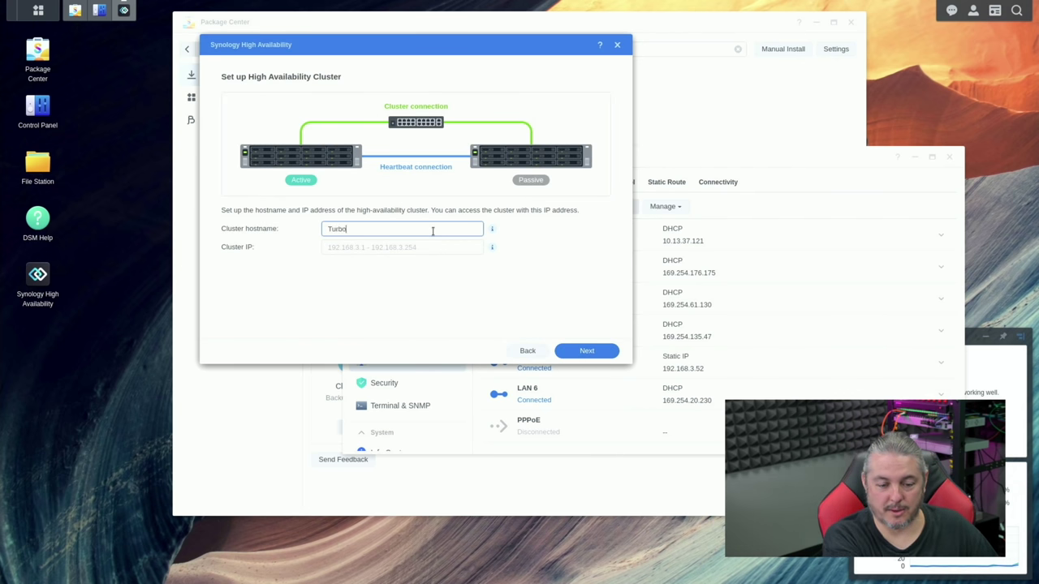
type("boCluster")
key("Tab")
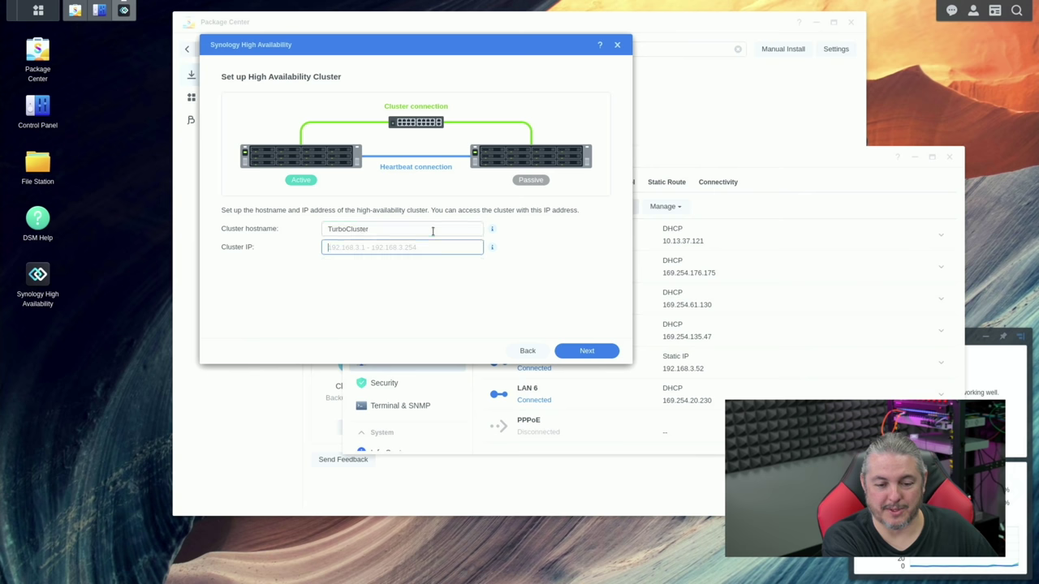
type("192.168.3.5")
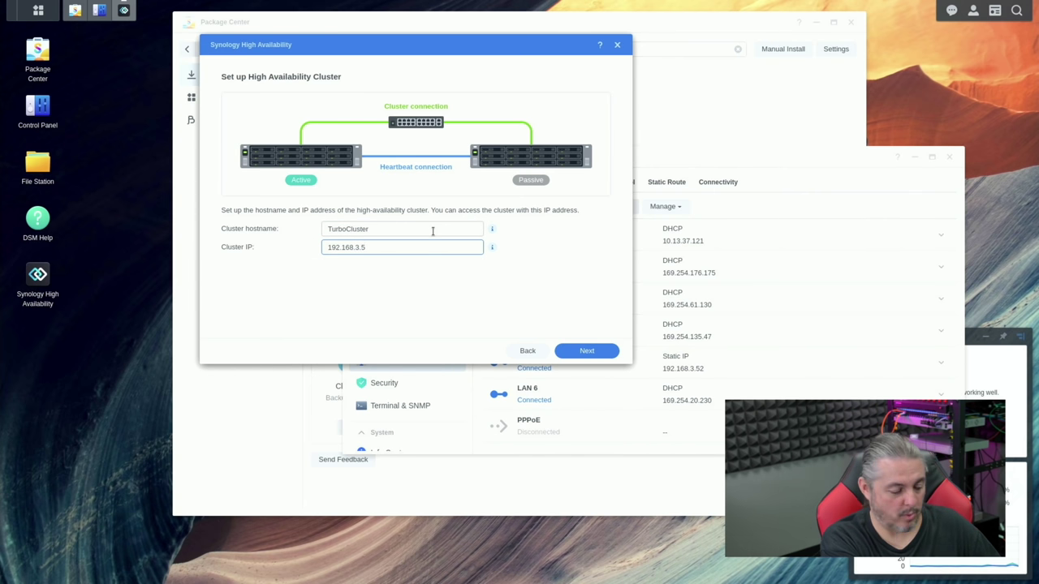
key("super+w")
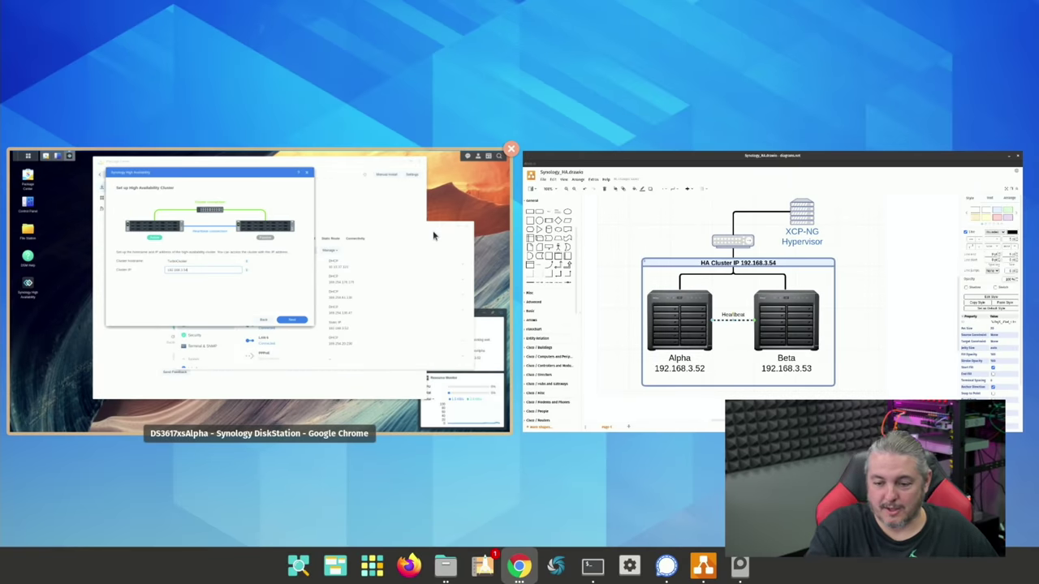
left_click(730, 270)
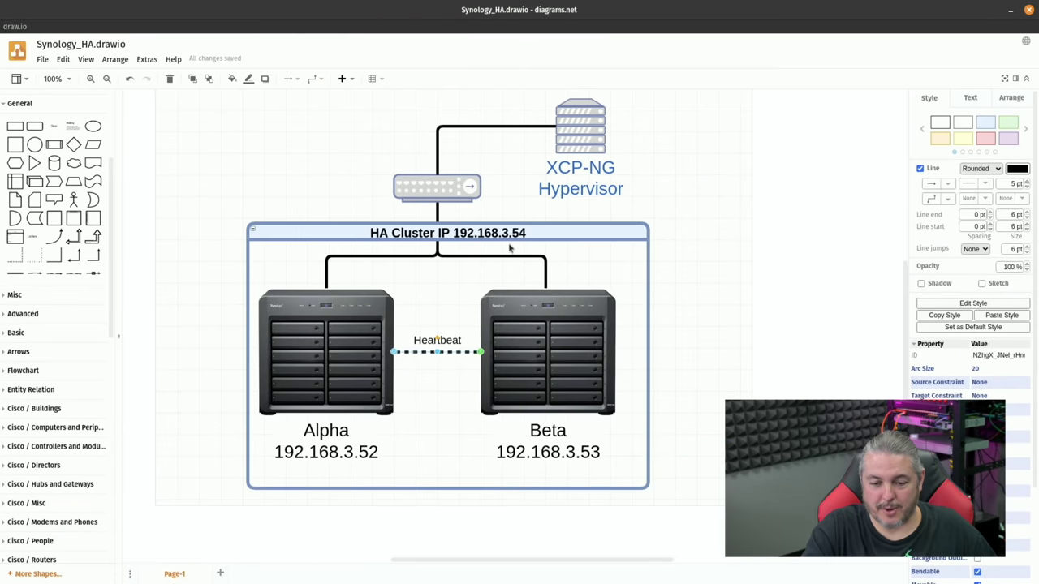
key("super+w")
left_click(336, 274)
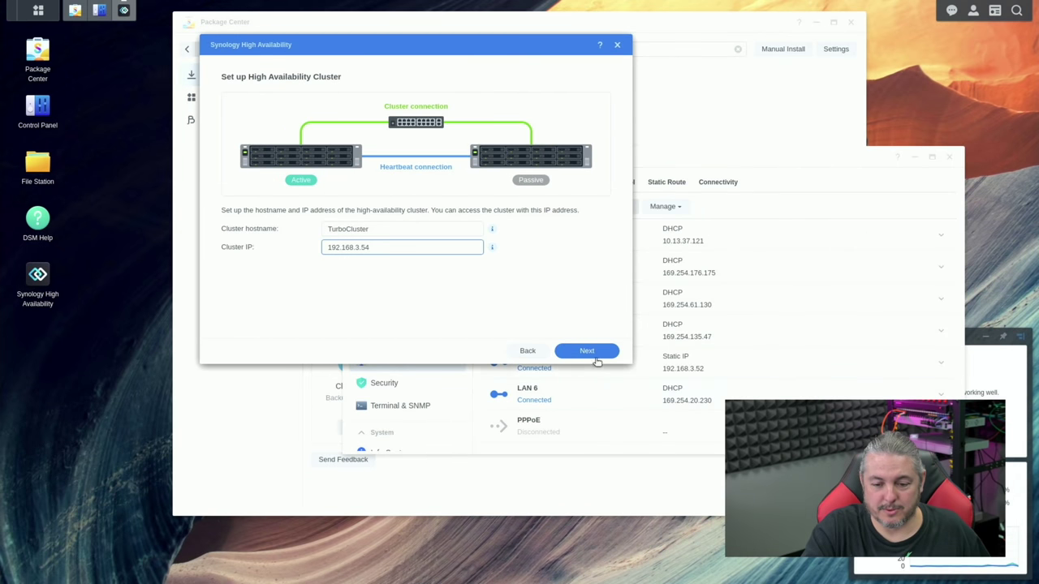
left_click(593, 355)
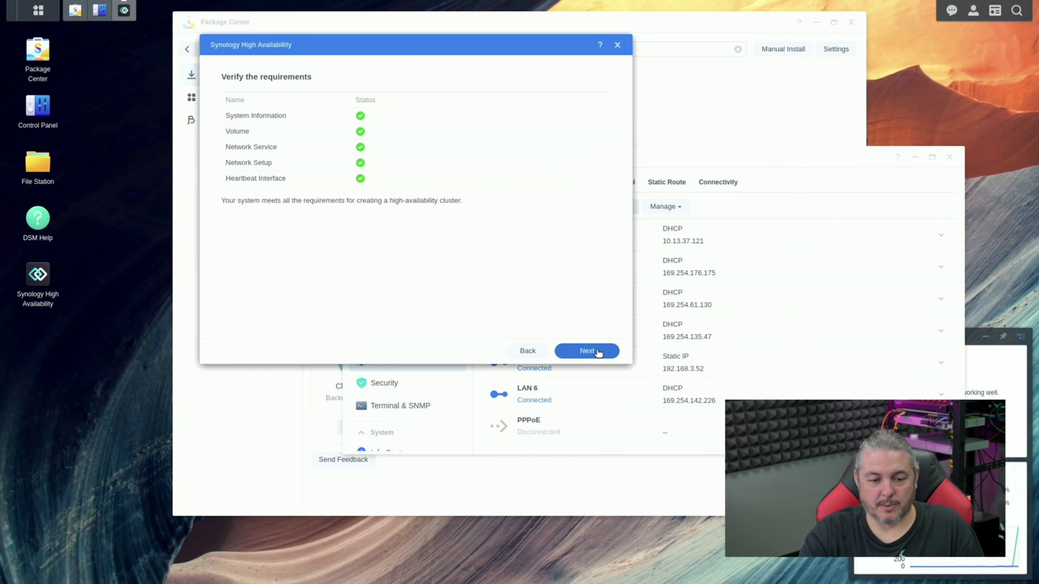
Accept the verified requirements and settings, acknowledge the permanent removal of the passive server's data, and create the high-availability cluster.
left_click(588, 351)
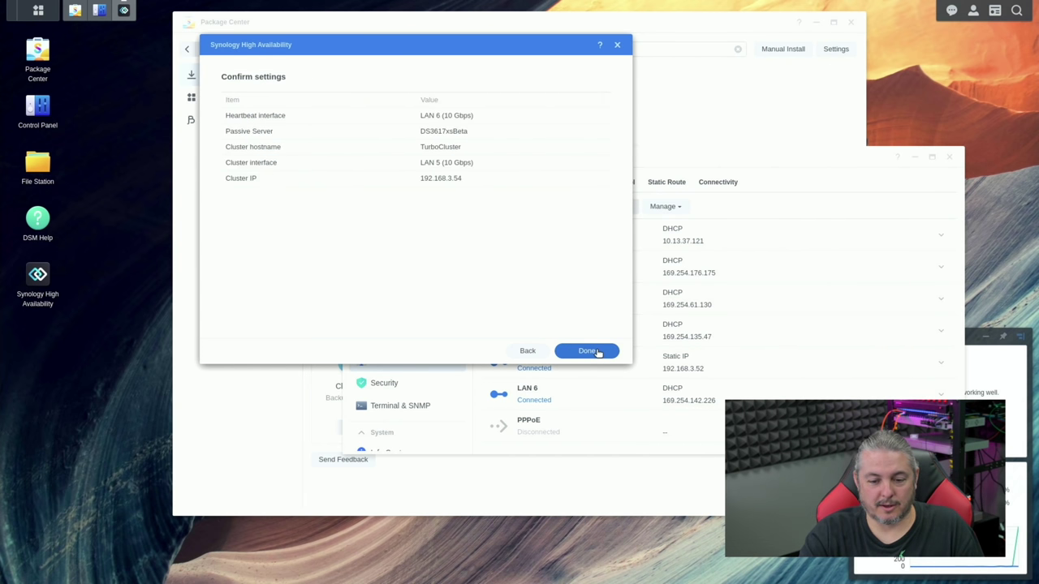
left_click(598, 351)
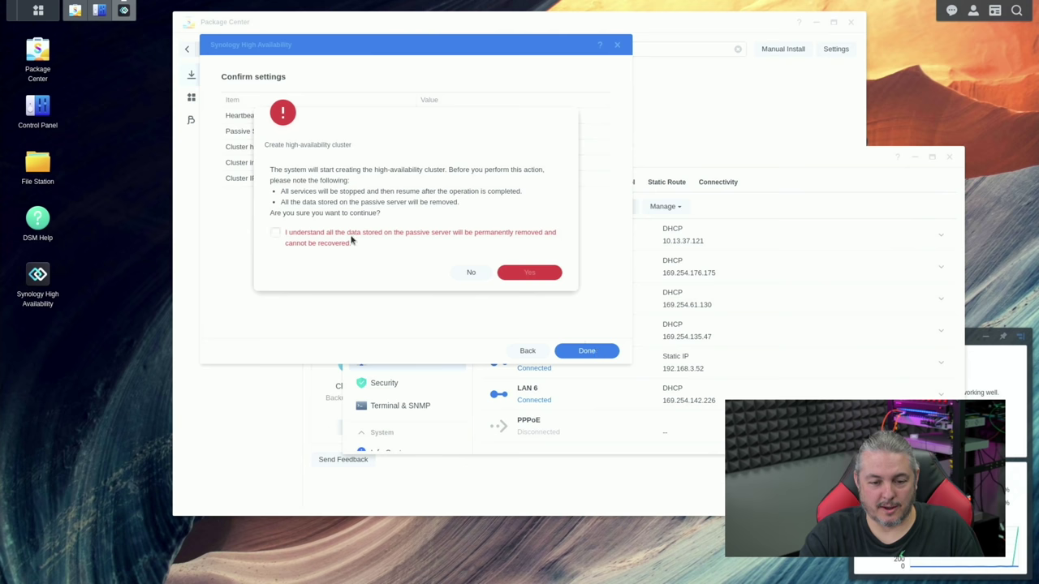
left_click(351, 239)
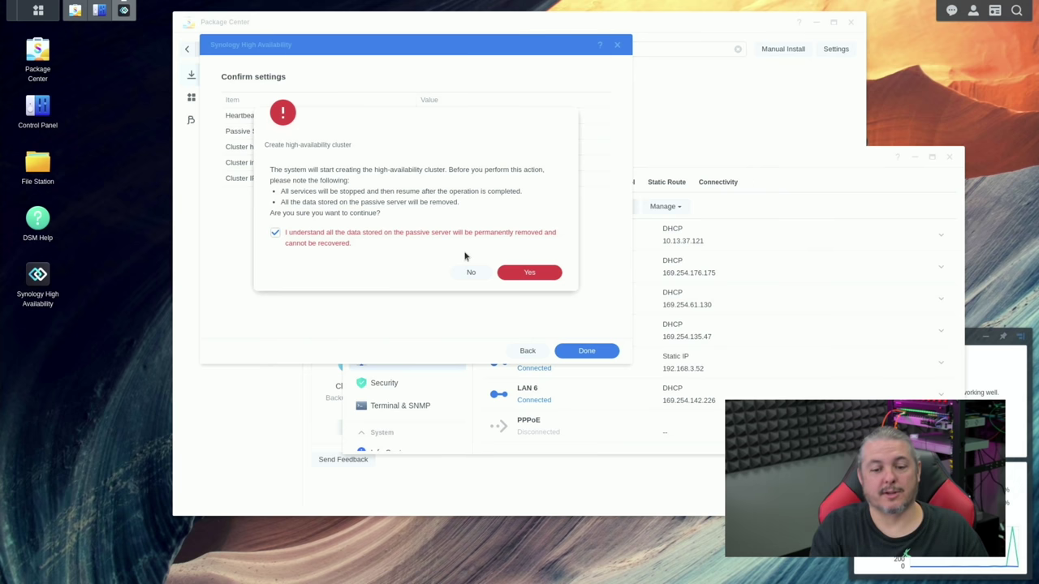
left_click(530, 273)
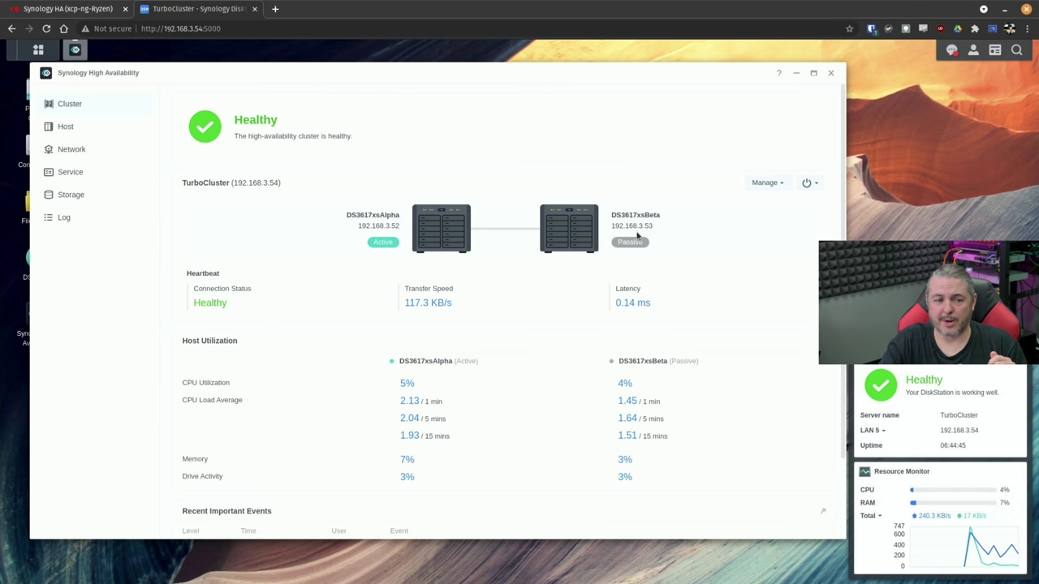
left_click(265, 29)
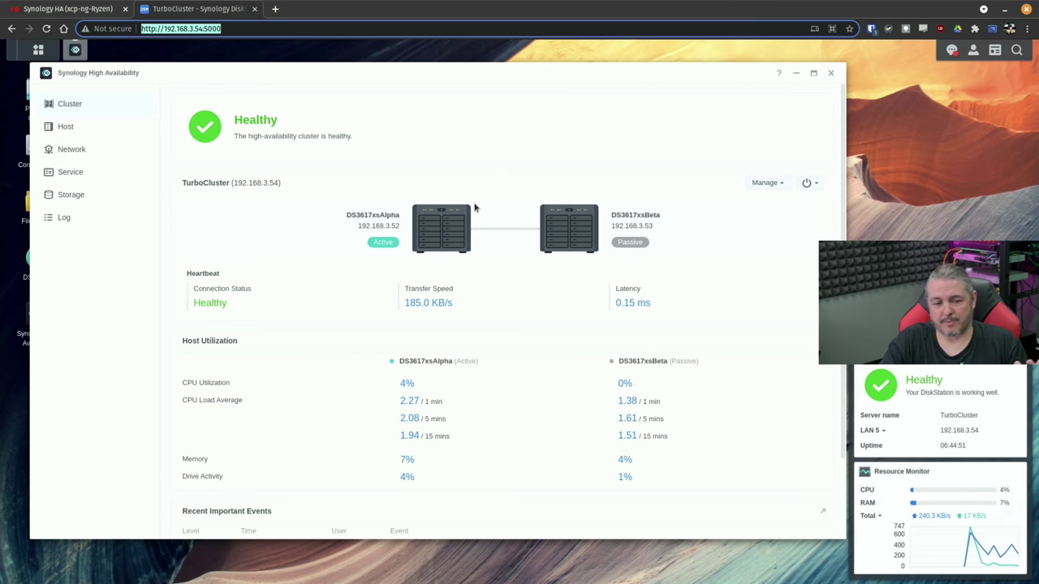
left_click(752, 182)
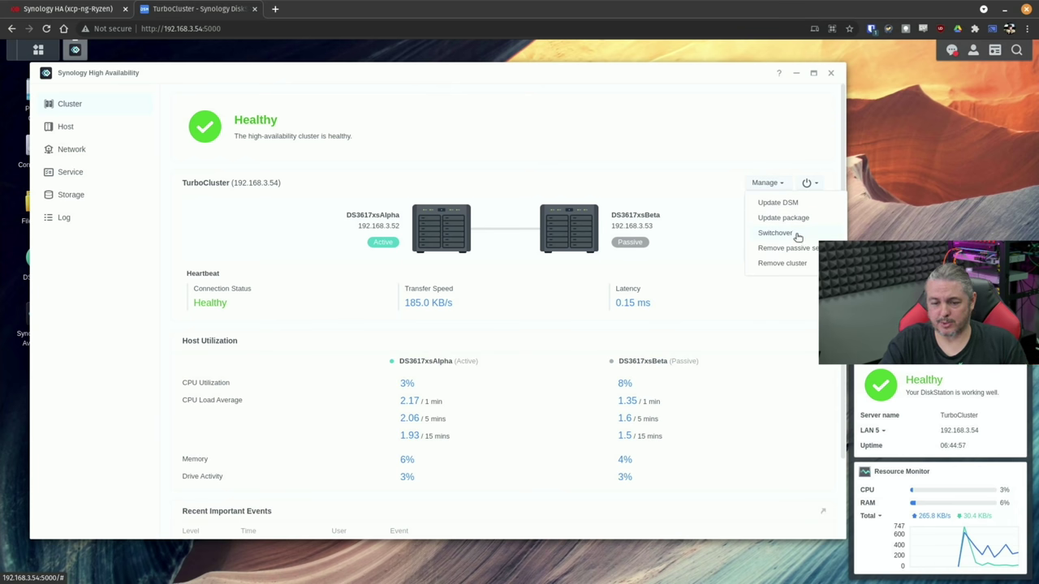
left_click(794, 234)
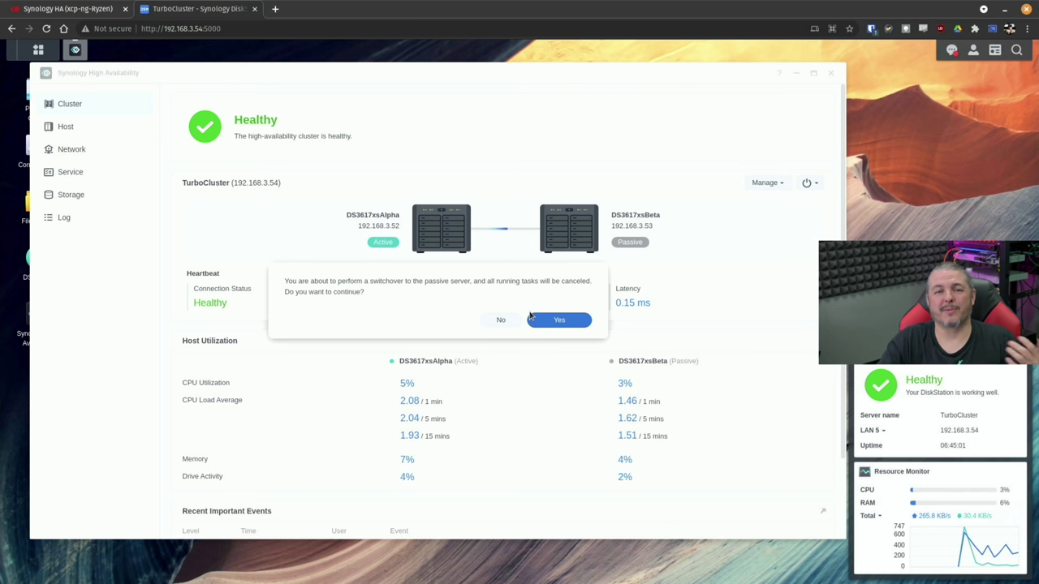
left_click(496, 323)
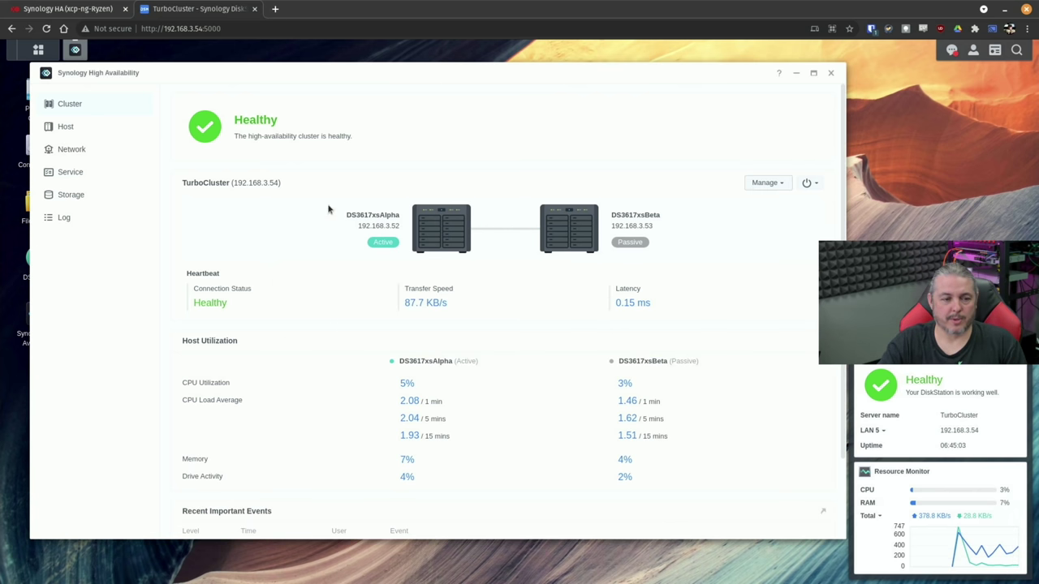
Open SAN Manager, dismiss the Storage Console notice, and examine the iSCSI target and its mapped LUNs.
left_click(38, 49)
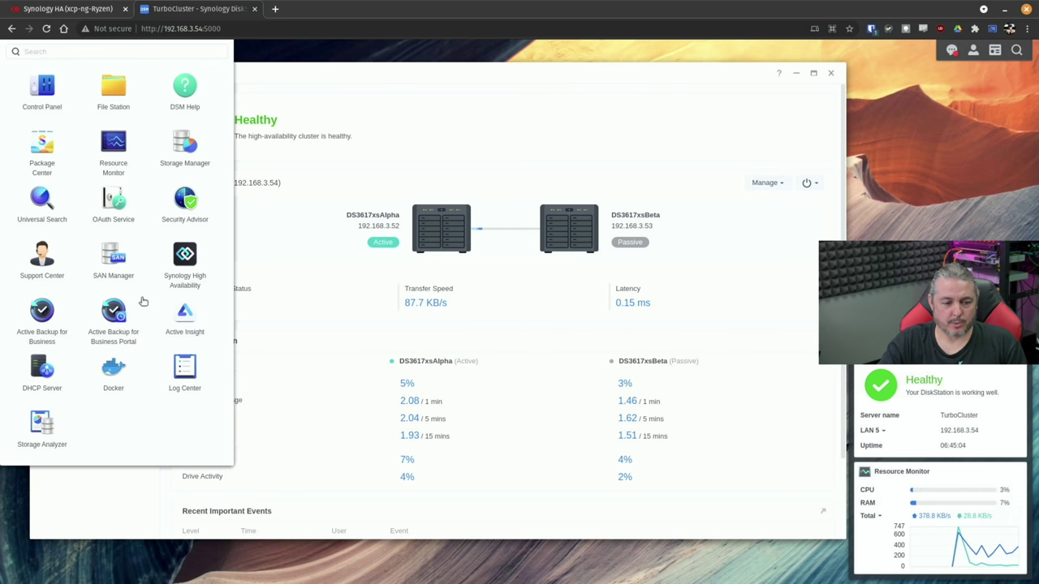
left_click(114, 258)
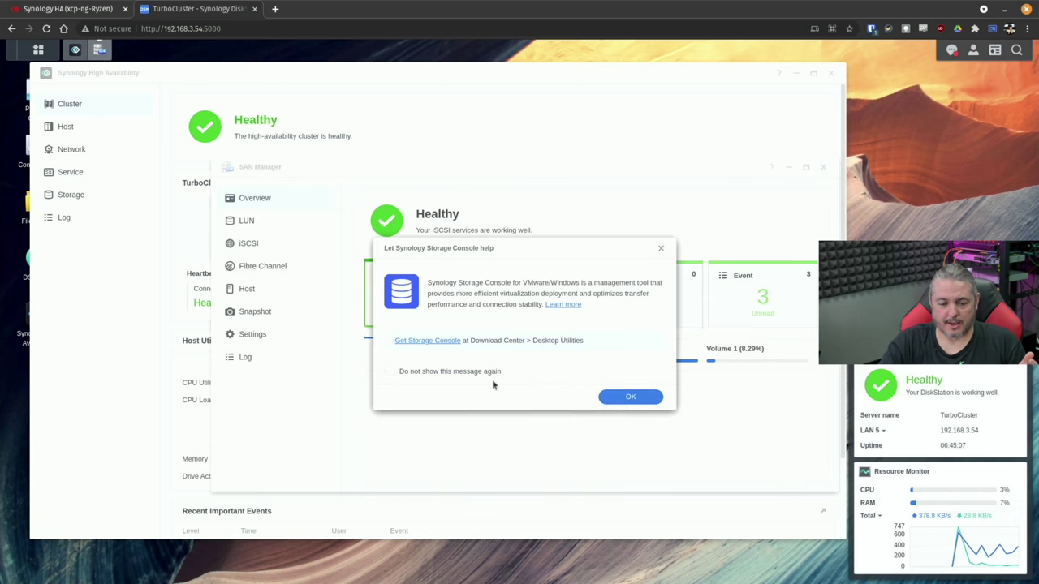
left_click(630, 398)
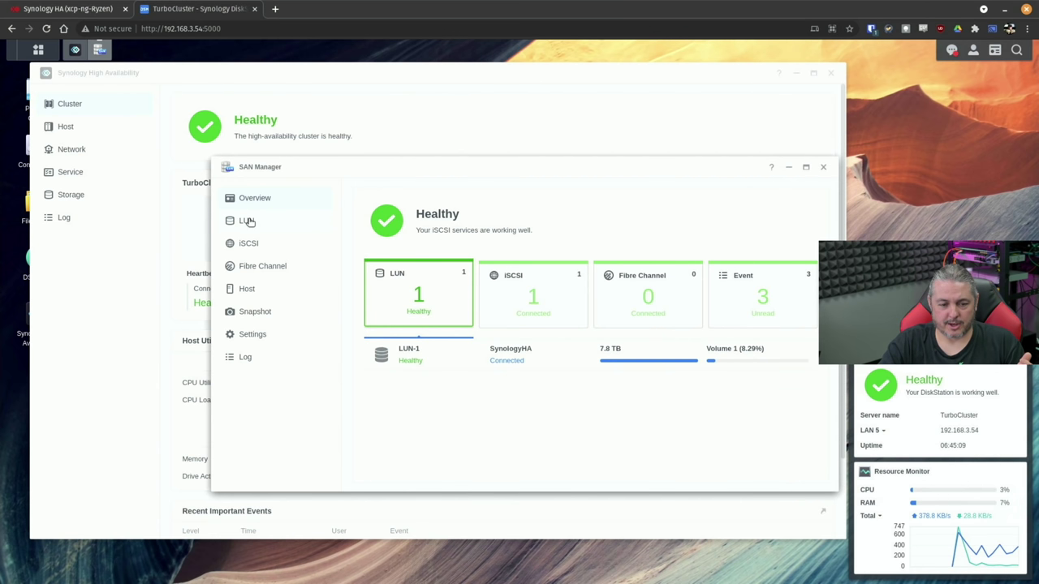
left_click(253, 245)
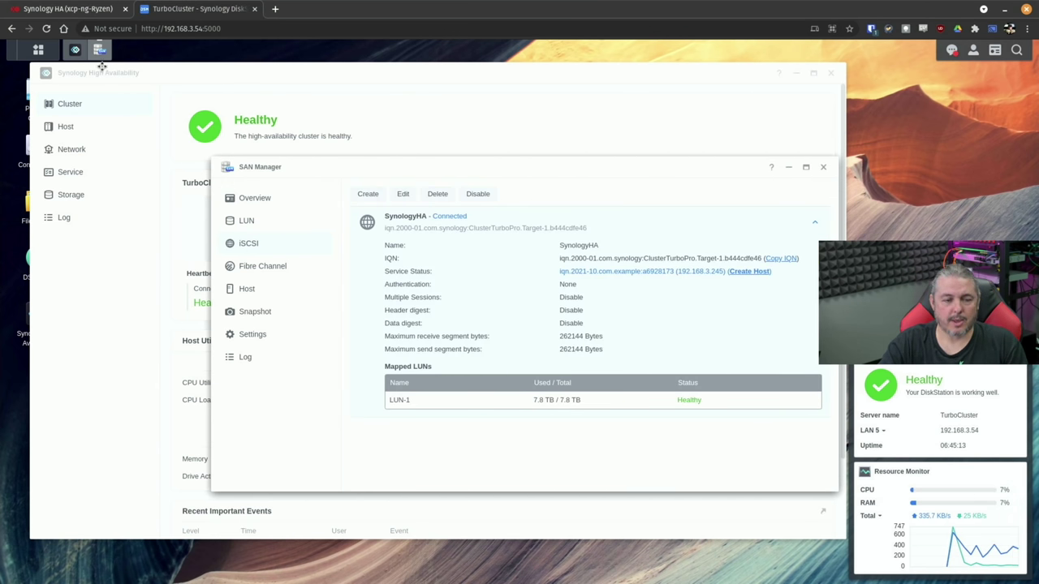
Switch to Xen Orchestra and inspect the iSCSI target address in the Synology HA storage's host details.
left_click(99, 9)
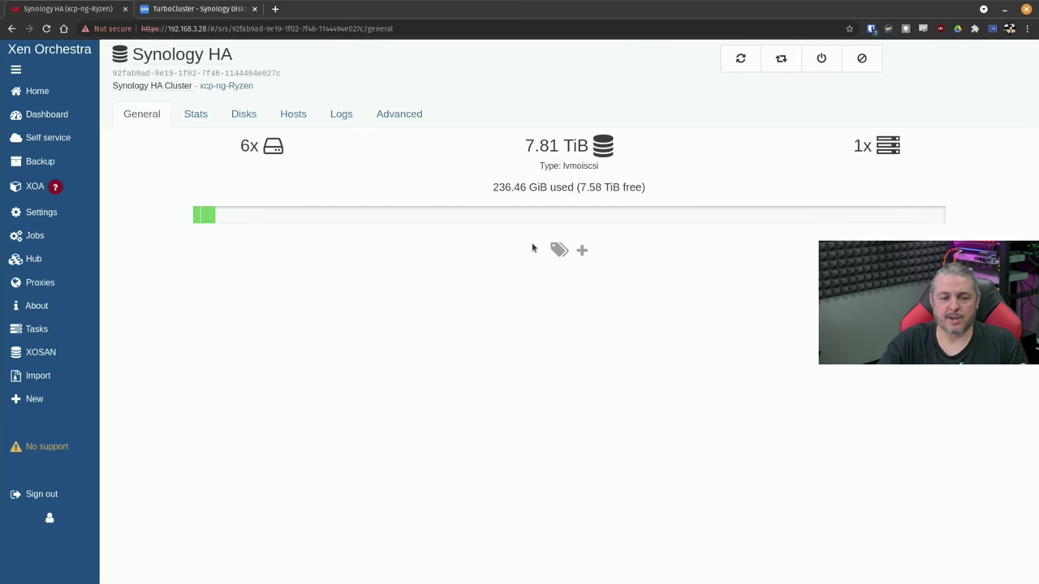
left_click(280, 115)
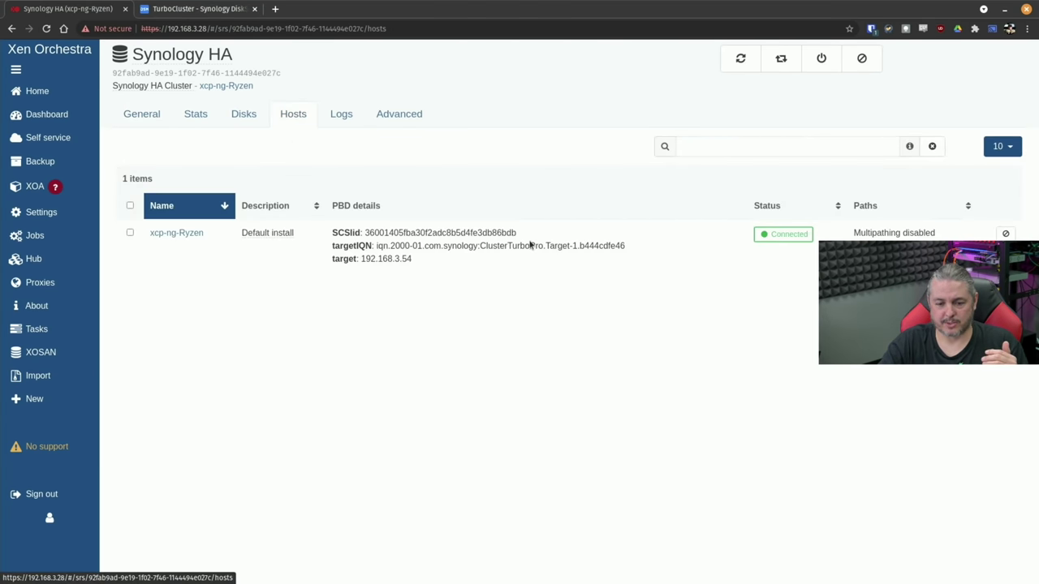
left_click_drag(361, 259, 417, 269)
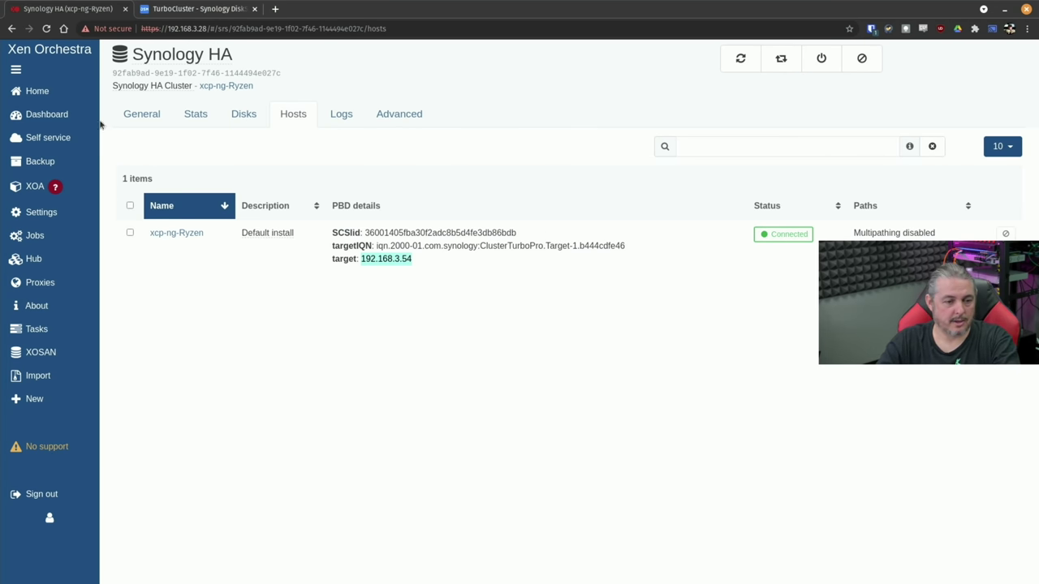
Open the Windows Server 2019 Lab VM's console, collapse its resource info, and reposition the Server Manager window.
left_click(69, 91)
left_click(207, 231)
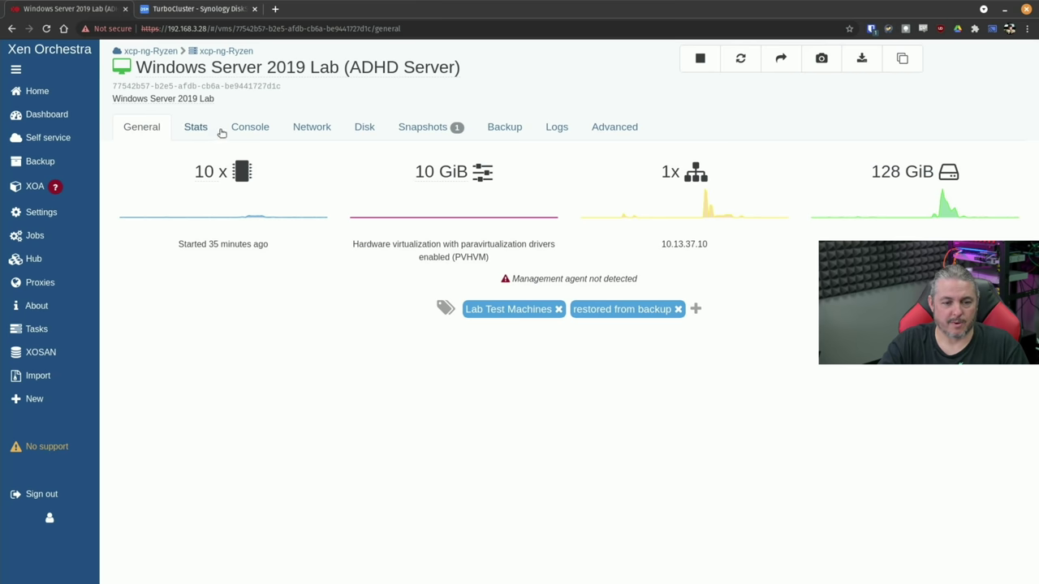
left_click(246, 128)
left_click(965, 225)
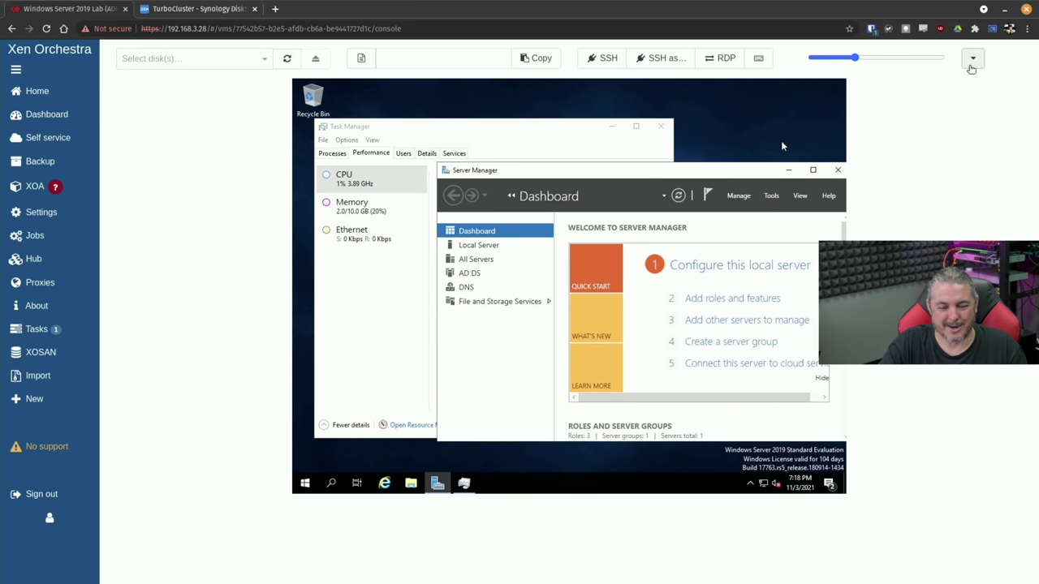
left_click_drag(649, 174, 603, 176)
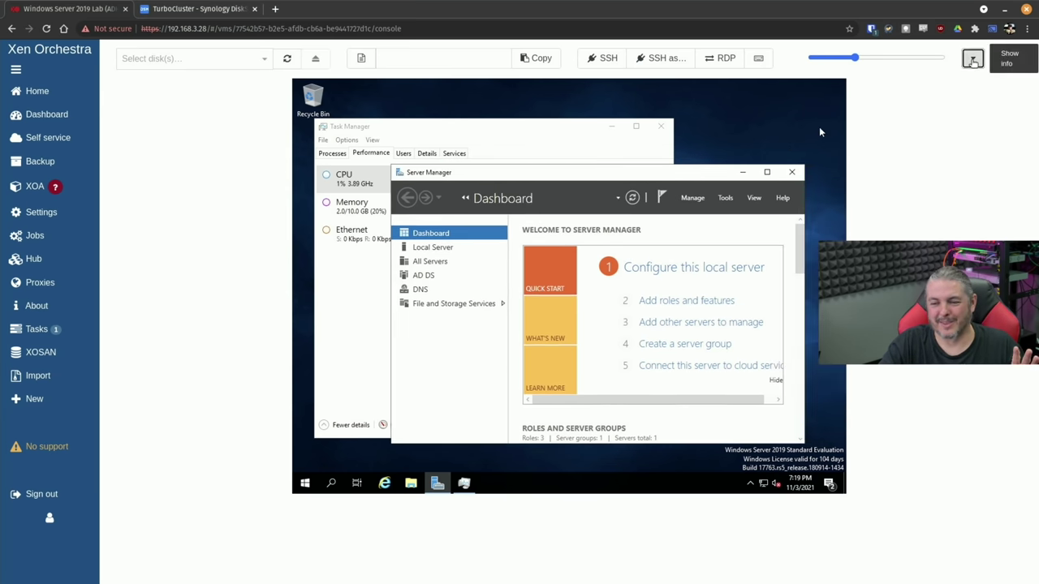
Check which storage repository holds the Windows Server 2019 Lab VM's disk and return to its console.
left_click(973, 58)
left_click(376, 130)
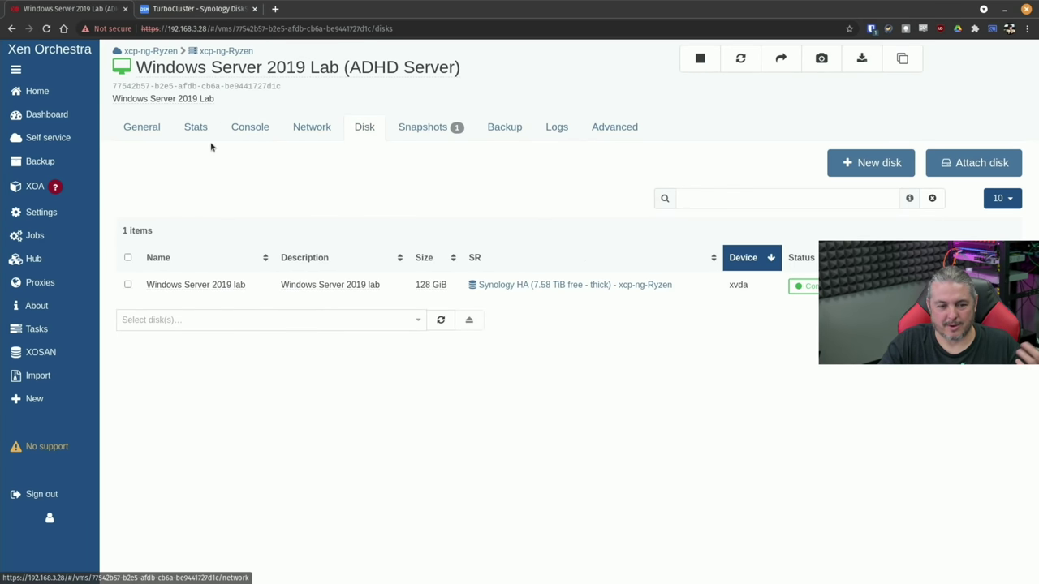
left_click(249, 134)
Switch to the TurboCluster DSM desktop, close SAN Manager, and perform a confirmed switchover to the passive server.
key("ctrl+Tab")
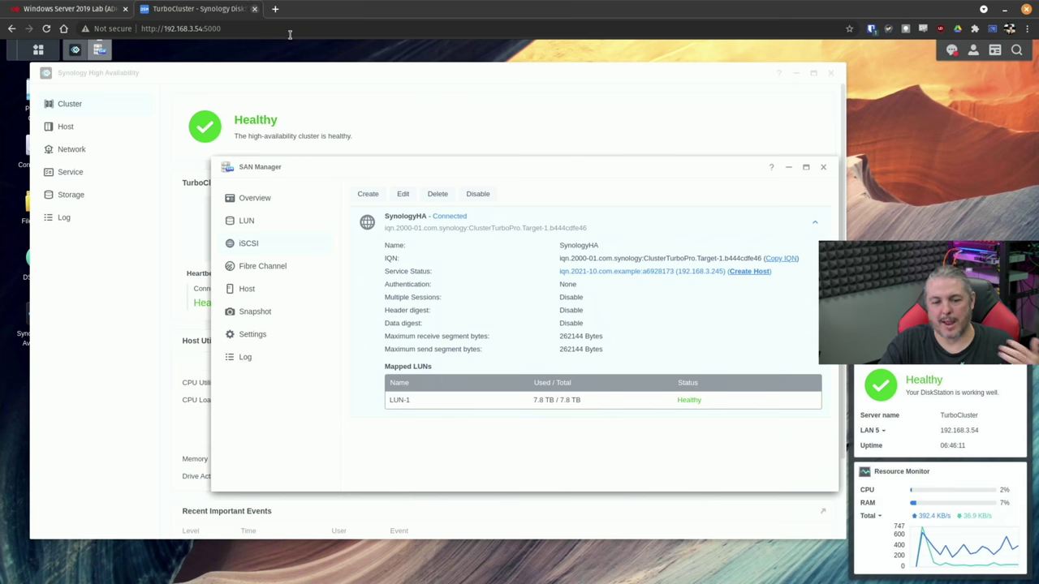
left_click(823, 168)
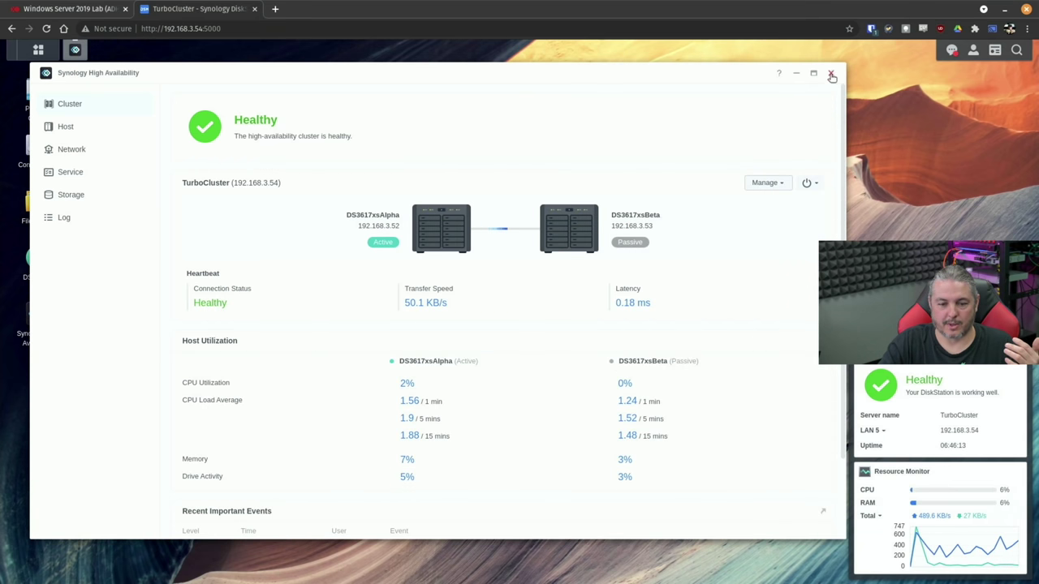
left_click(768, 186)
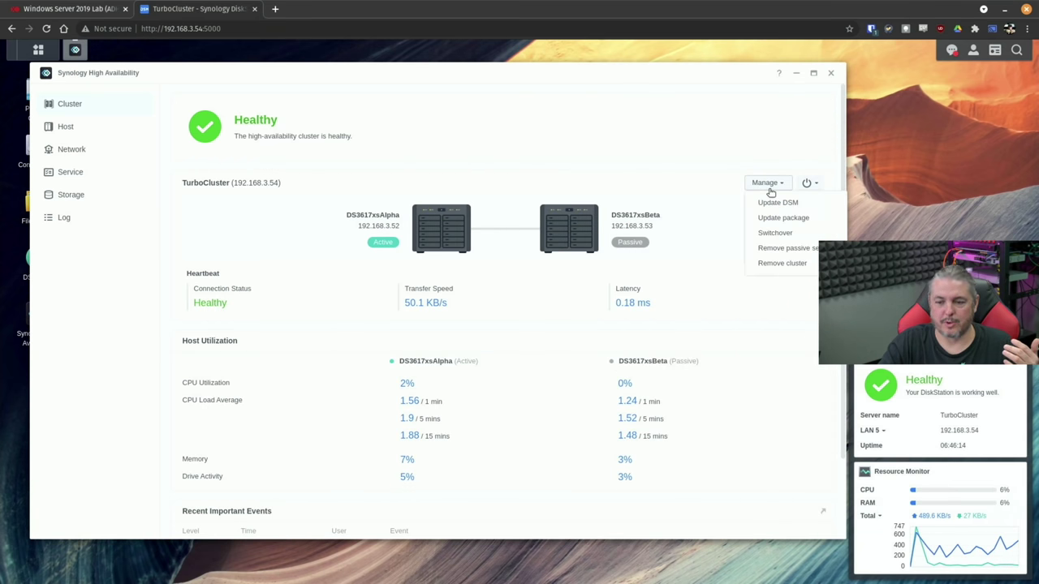
left_click(800, 233)
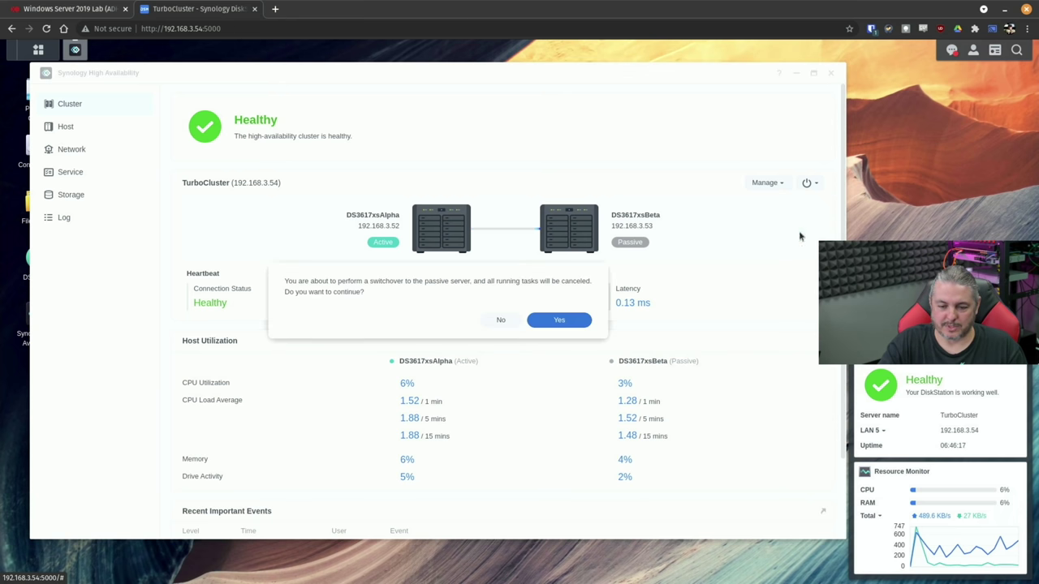
left_click(568, 328)
left_click(416, 329)
left_click(611, 359)
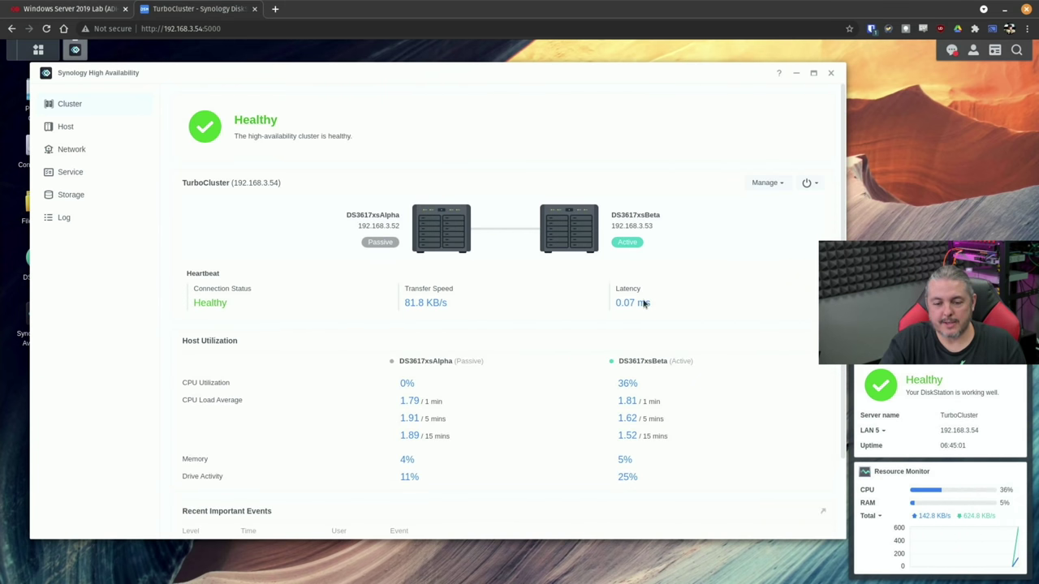
Return to the VM console and test its responsiveness by launching Internet Explorer and moving the Server Manager window.
key("ctrl+Tab")
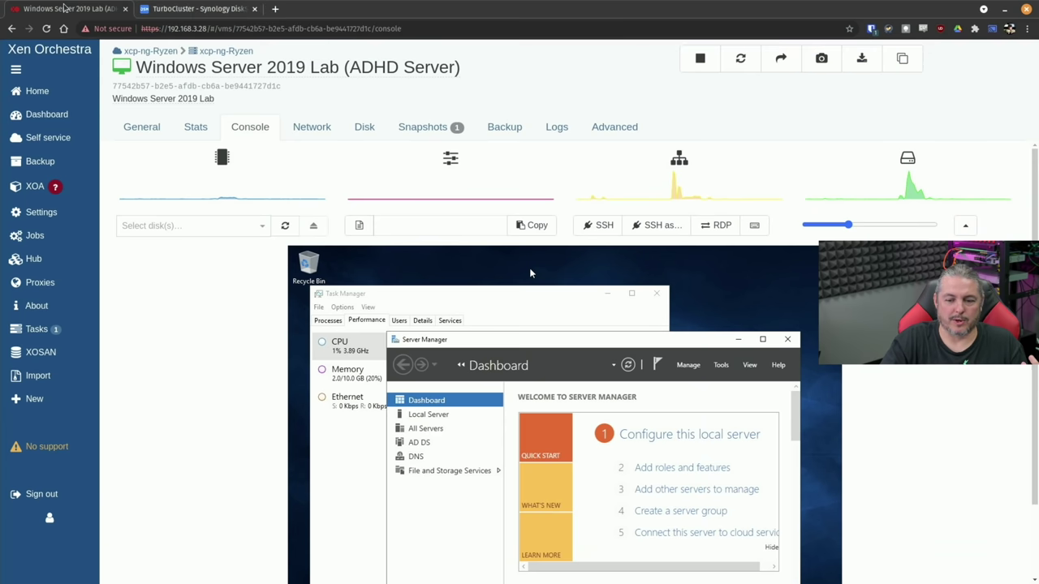
scroll(313, 325, "down", 2)
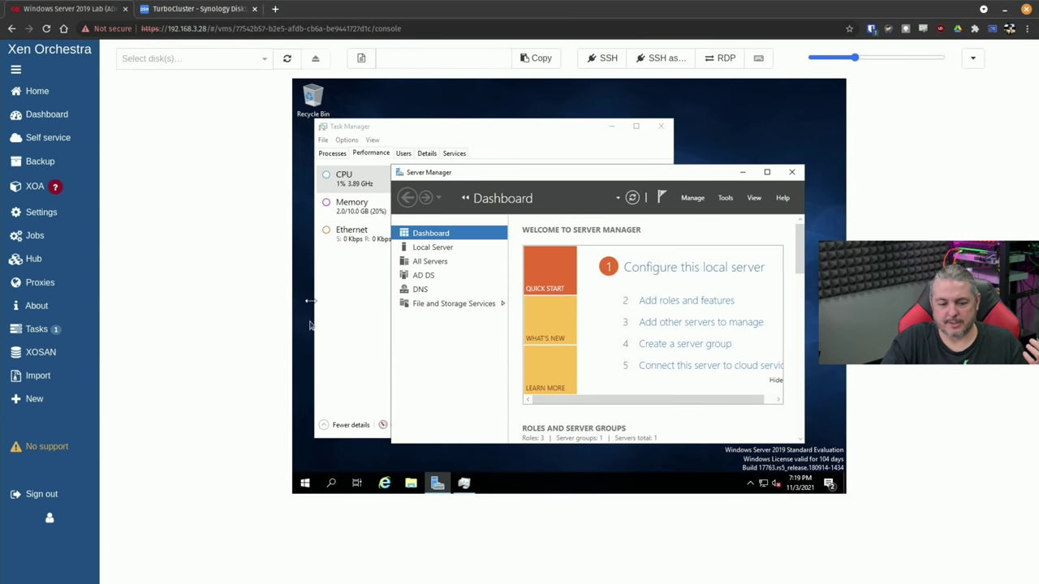
left_click(304, 482)
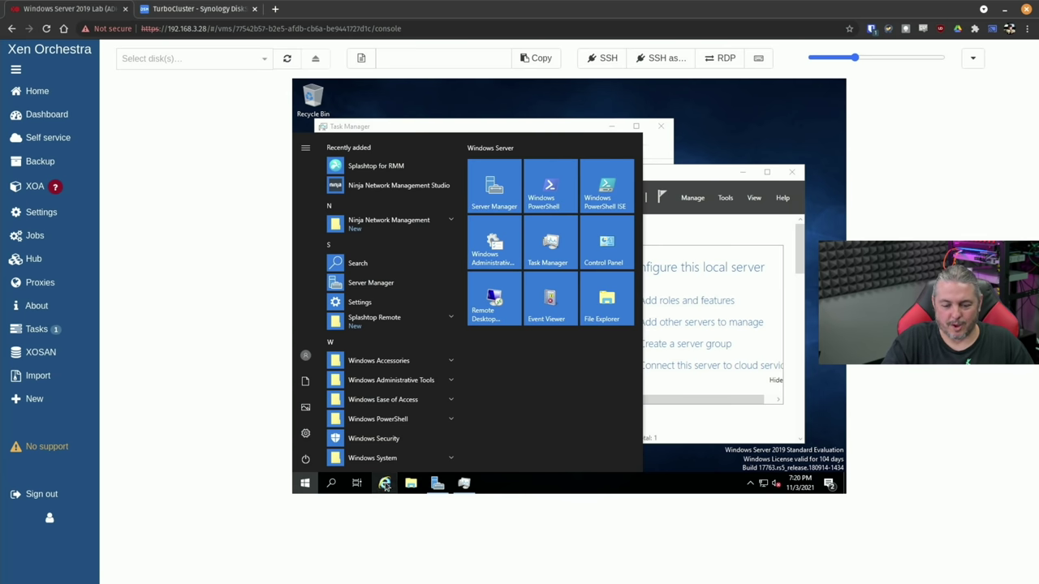
left_click(681, 238)
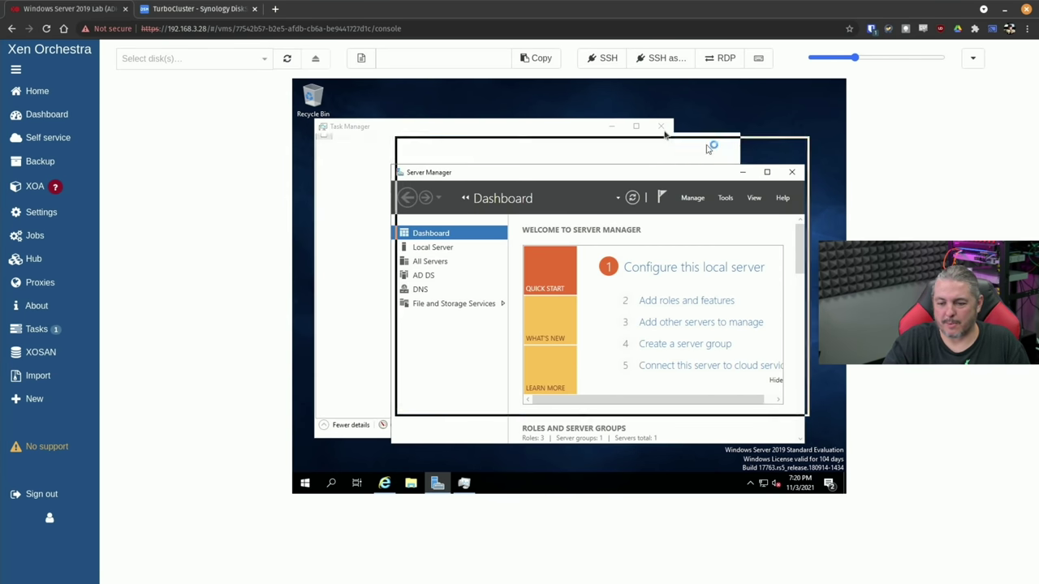
left_click_drag(699, 180, 662, 139)
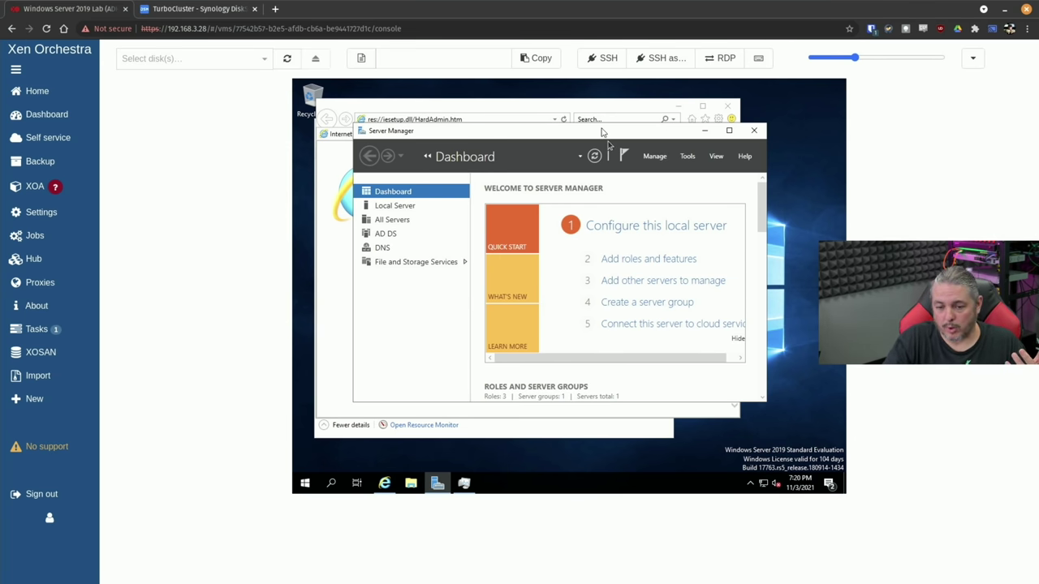
left_click_drag(608, 130, 645, 136)
left_click(647, 112)
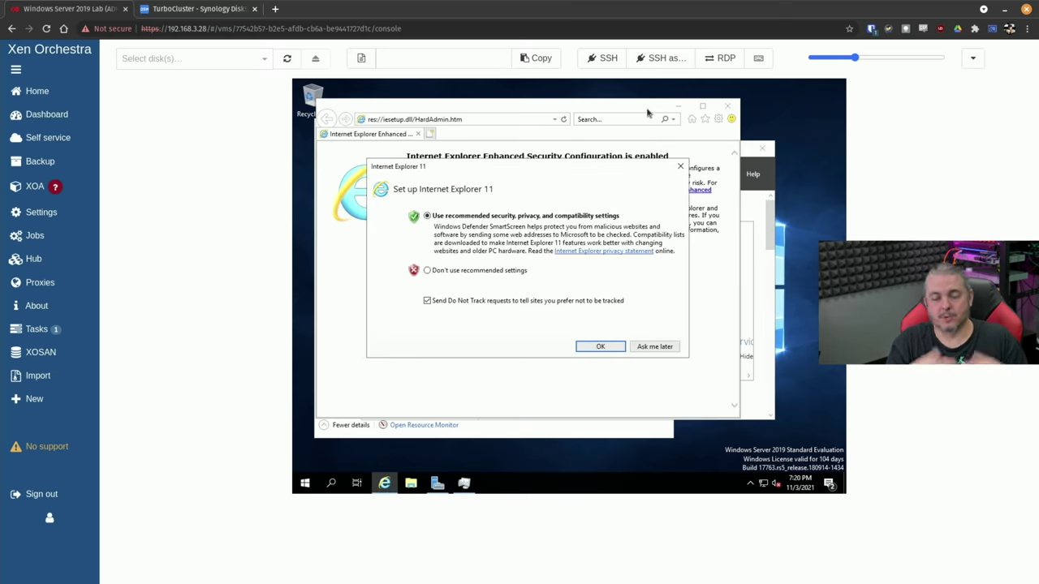
Dismiss the Internet Explorer setup prompt, close the browser, and bring Task Manager to the front.
left_click(677, 170)
left_click(728, 106)
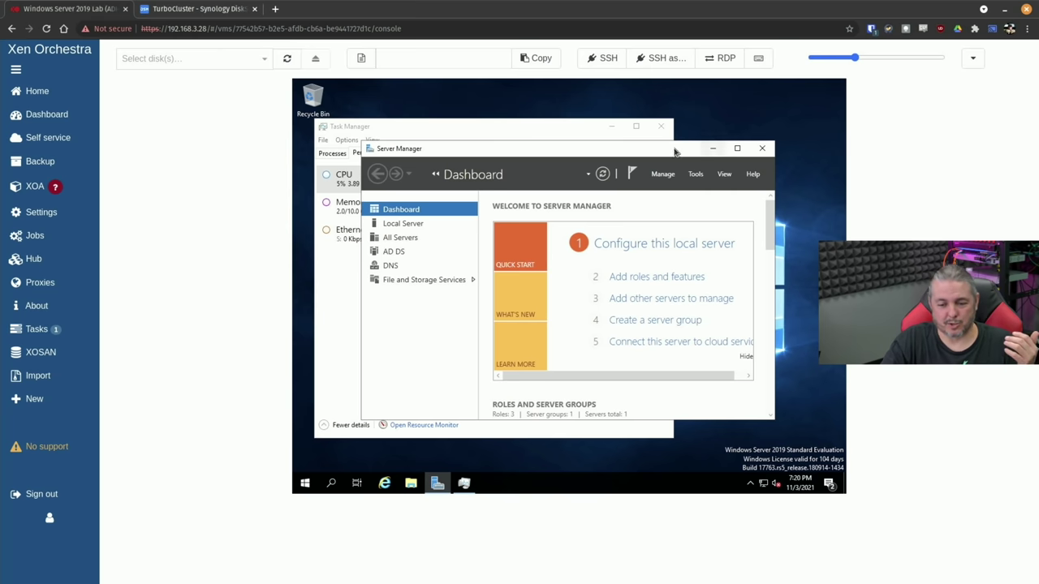
left_click(566, 132)
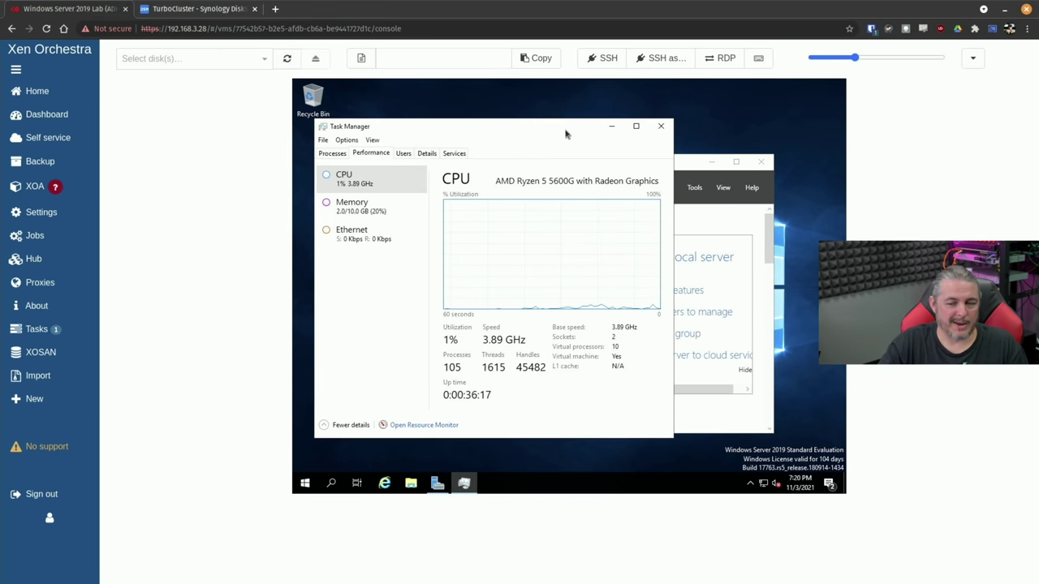
Open Docker on the TurboCluster DSM desktop, permanently dismiss its welcome tips, and select the UbuntuTest container.
left_click(199, 9)
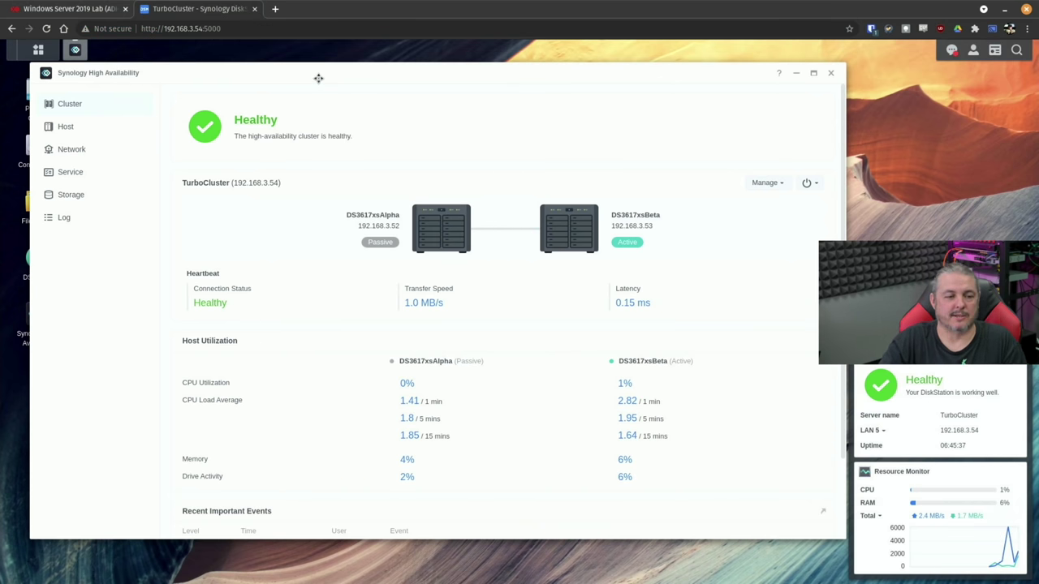
left_click_drag(353, 75, 402, 79)
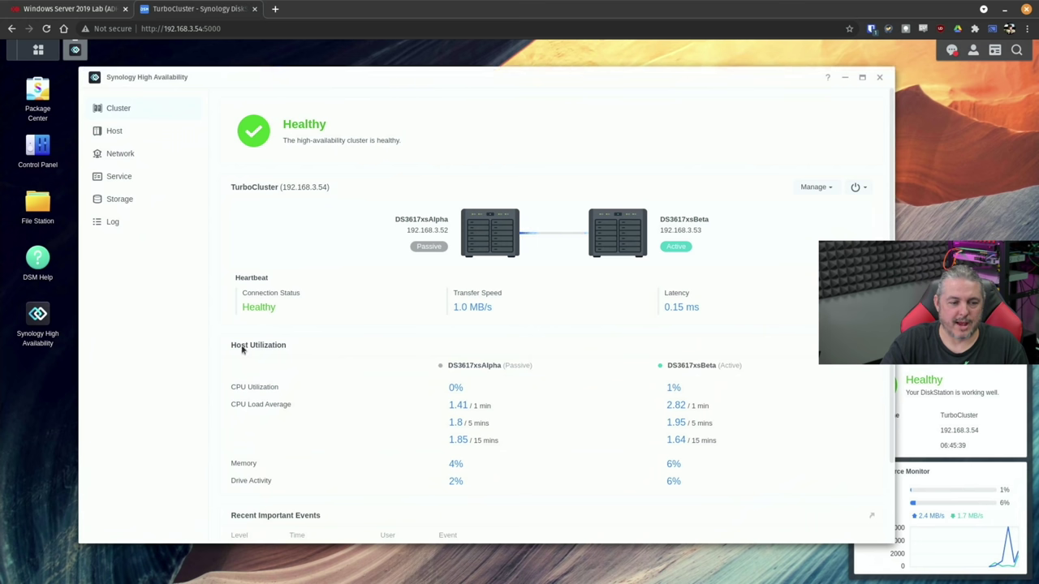
left_click(38, 50)
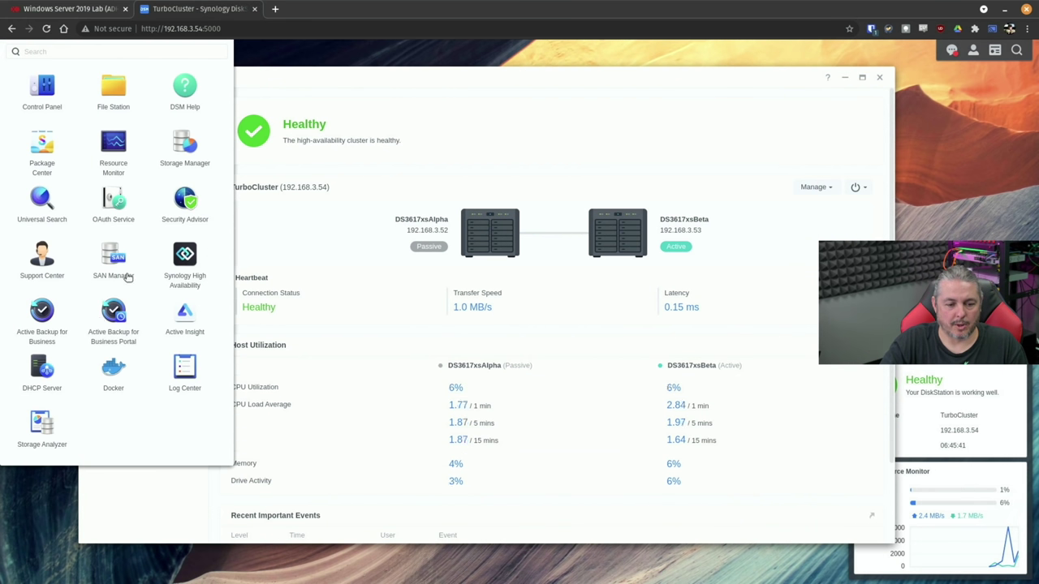
left_click(114, 368)
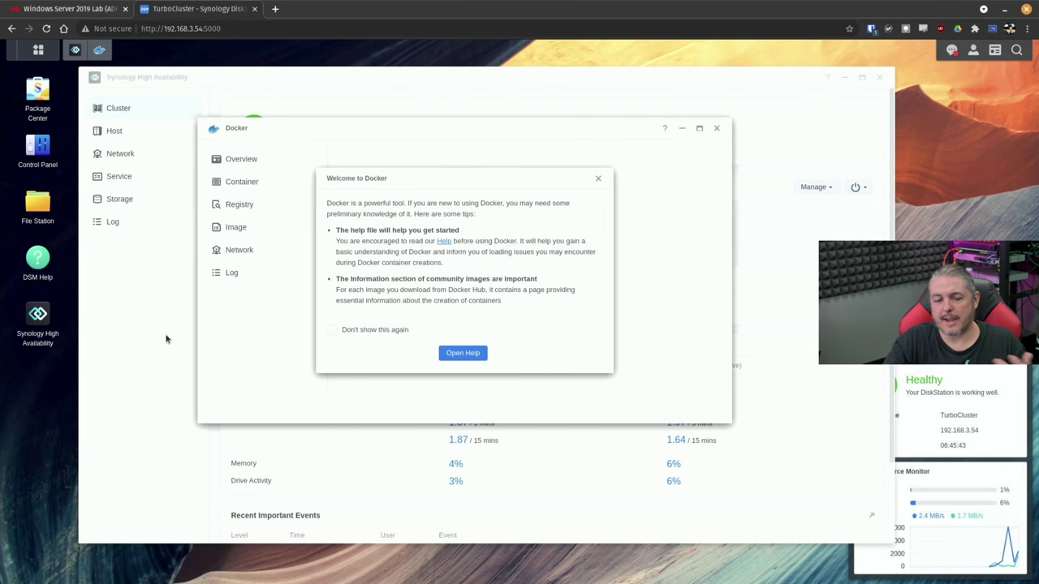
left_click(363, 331)
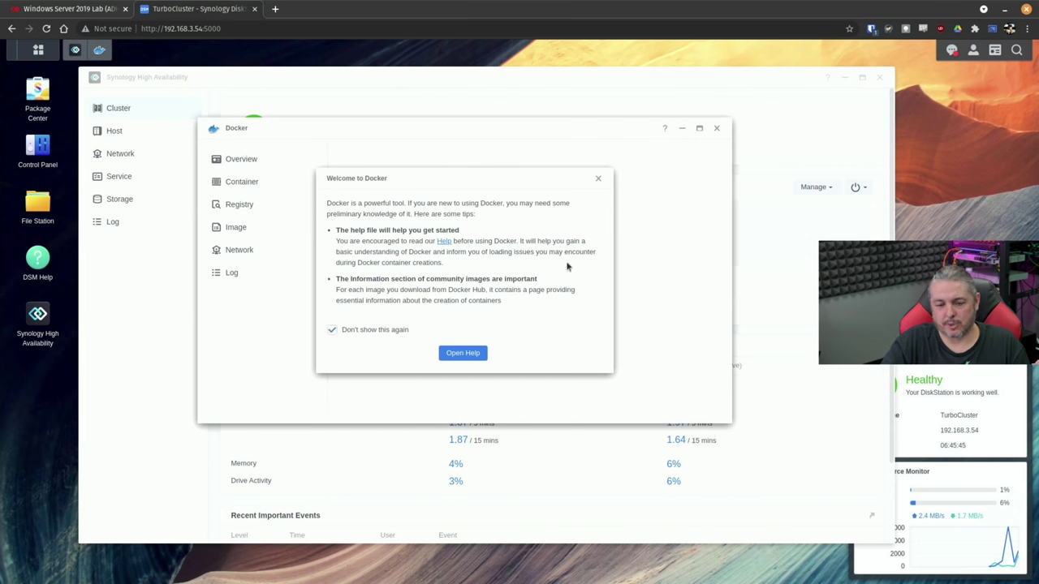
left_click(600, 179)
left_click(254, 184)
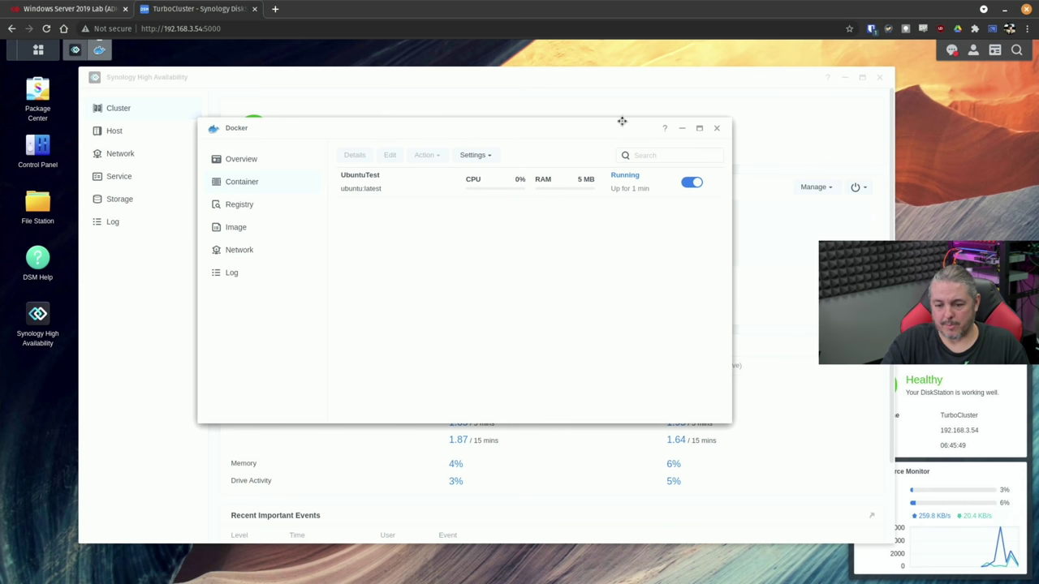
left_click(618, 193)
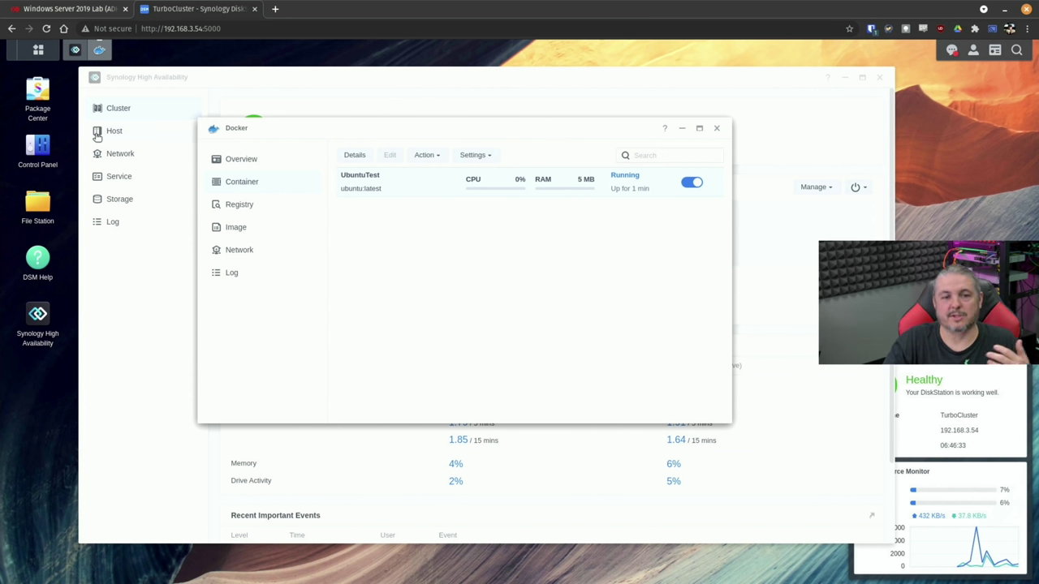
Open Package Center, review the packages installed on the cluster, and close it.
left_click(341, 80)
double_click(42, 85)
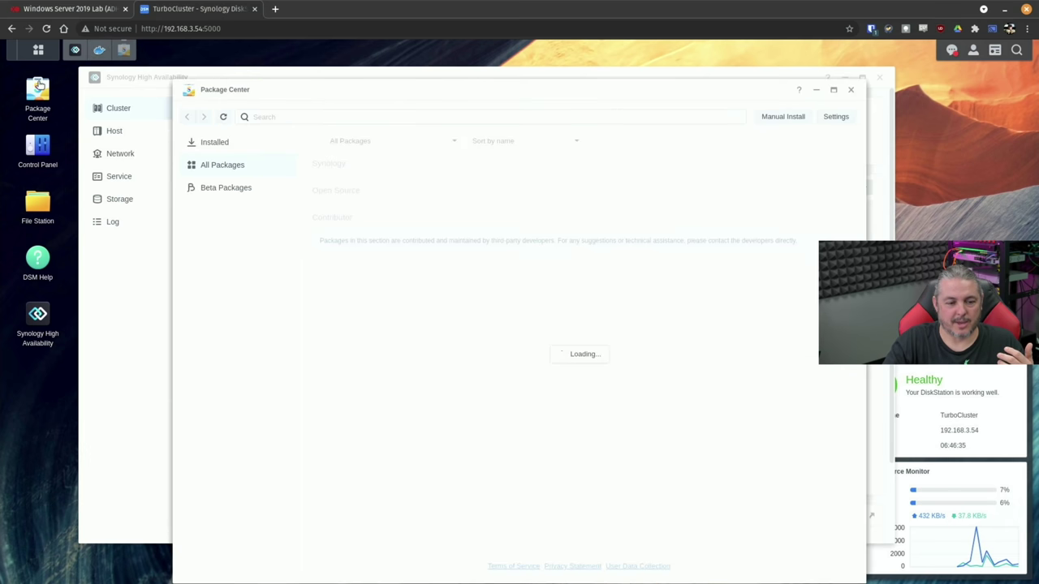
left_click(212, 142)
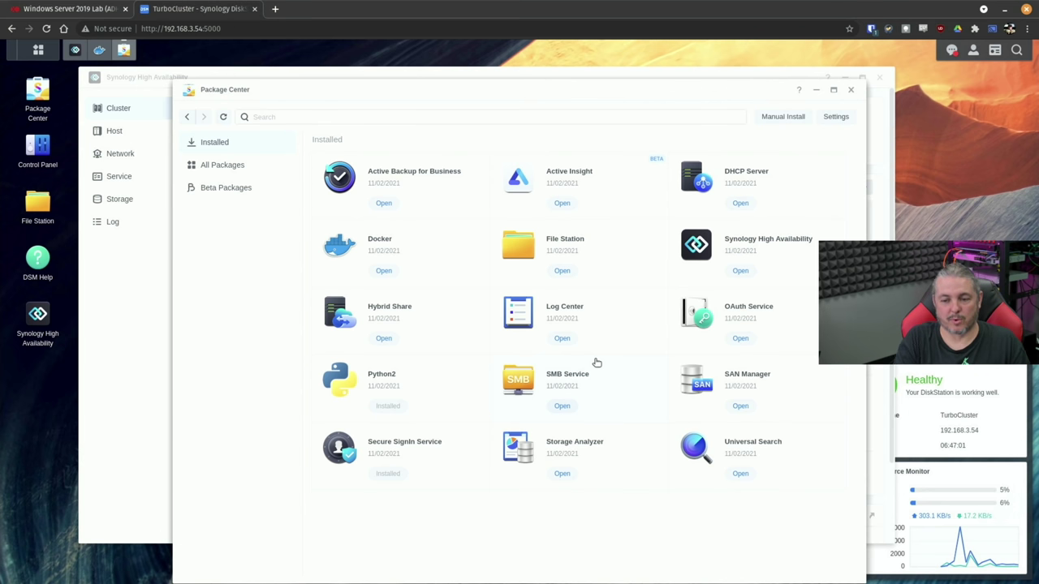
left_click_drag(614, 86, 599, 112)
left_click(835, 118)
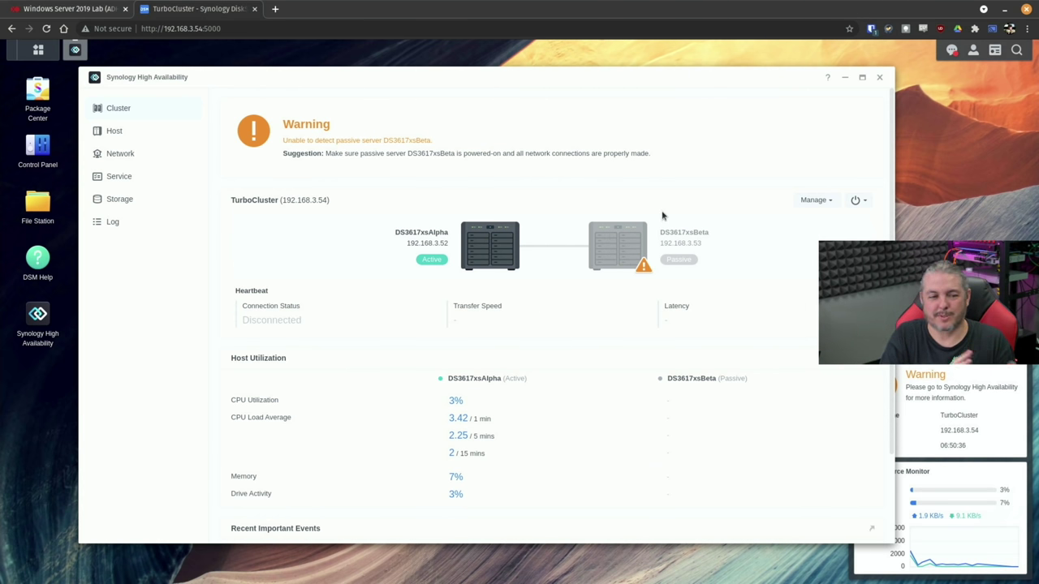
Return to the VM console, check Task Manager's memory and Ethernet performance, and move its window aside.
key("ctrl+Tab")
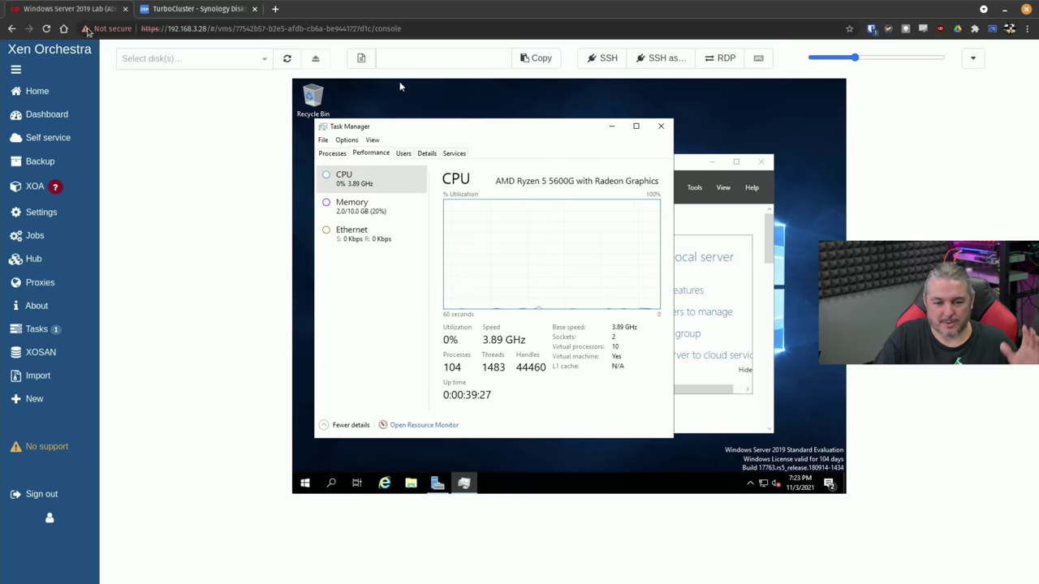
left_click(361, 207)
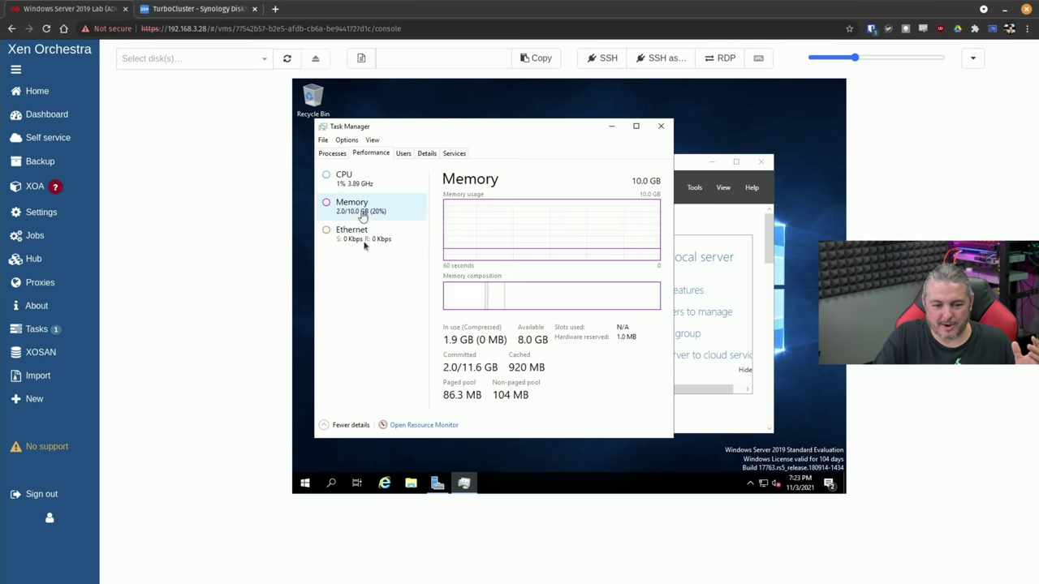
left_click(367, 237)
left_click_drag(559, 130, 668, 137)
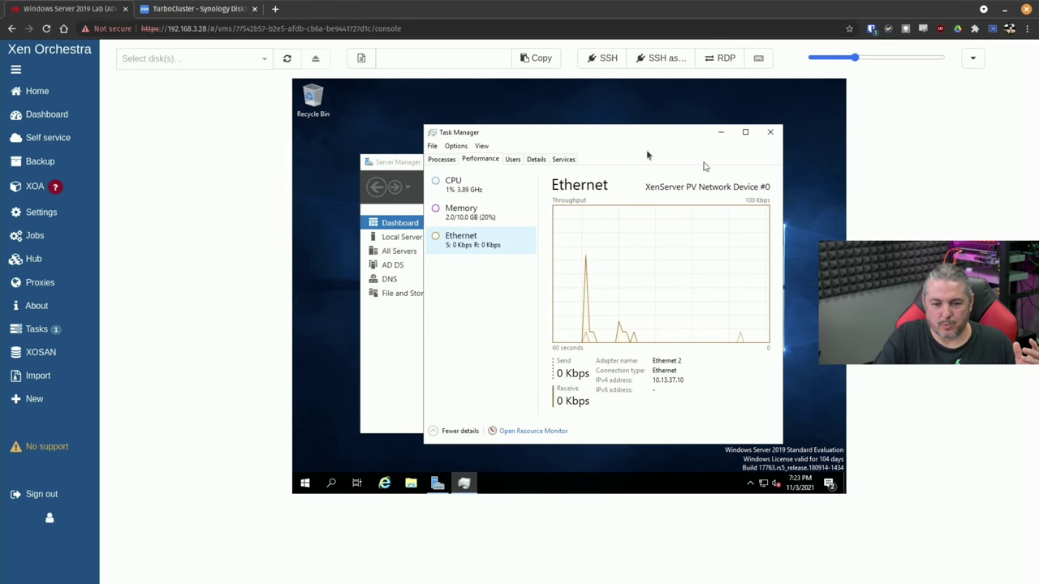
Open File Explorer in the VM and browse the contents of Local Disk (C:).
left_click(410, 484)
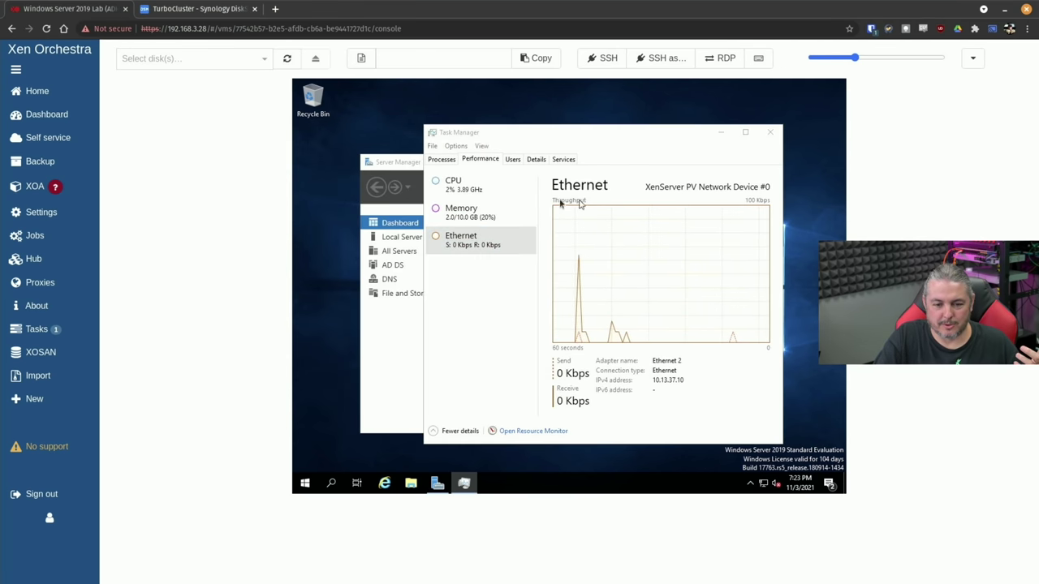
left_click(418, 479)
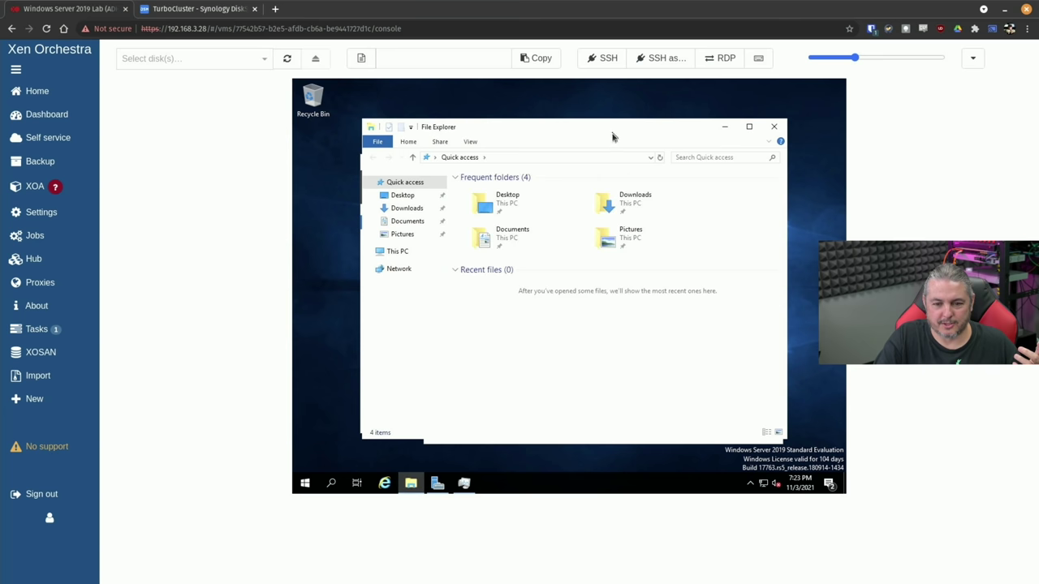
left_click(398, 252)
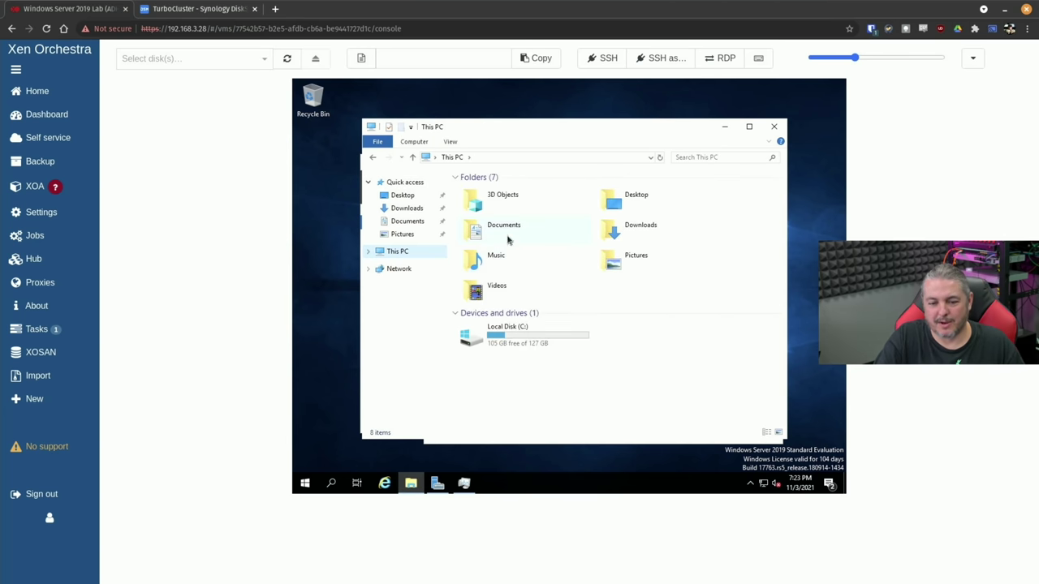
double_click(509, 338)
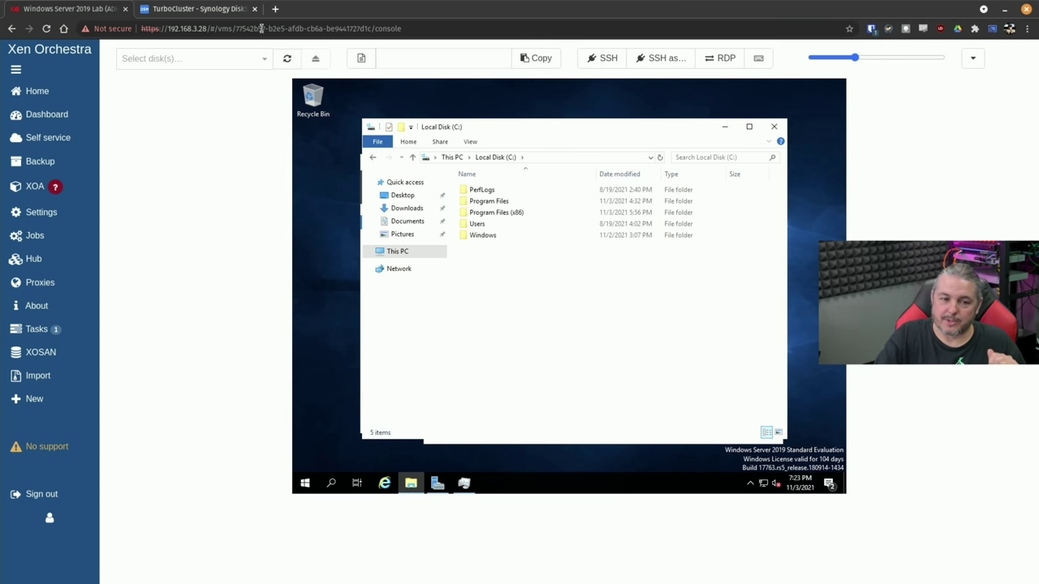
Switch back to the TurboCluster DSM desktop, open Docker's container list, and start the UbuntuTest container.
left_click(194, 7)
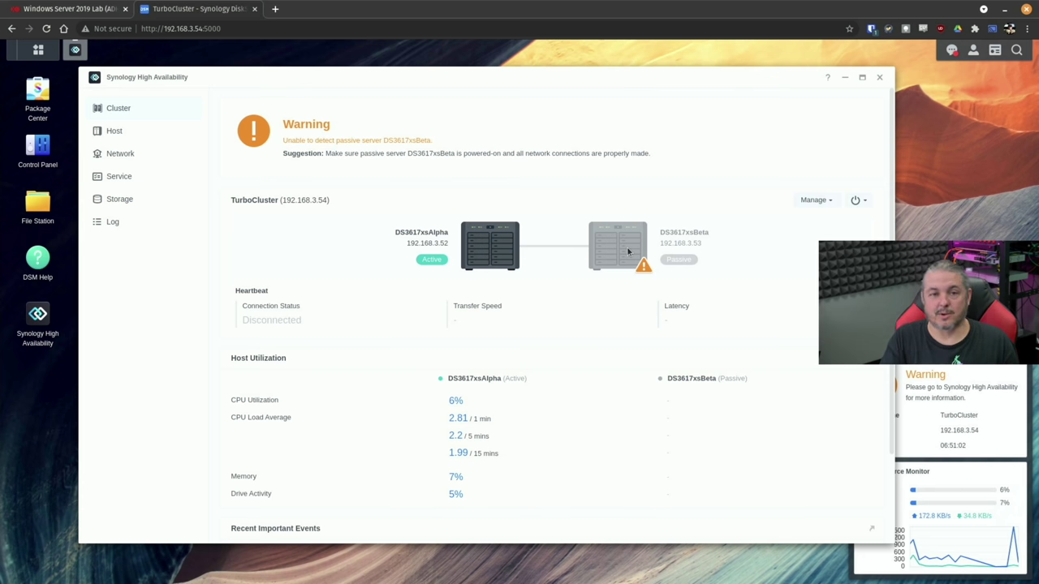
left_click(39, 52)
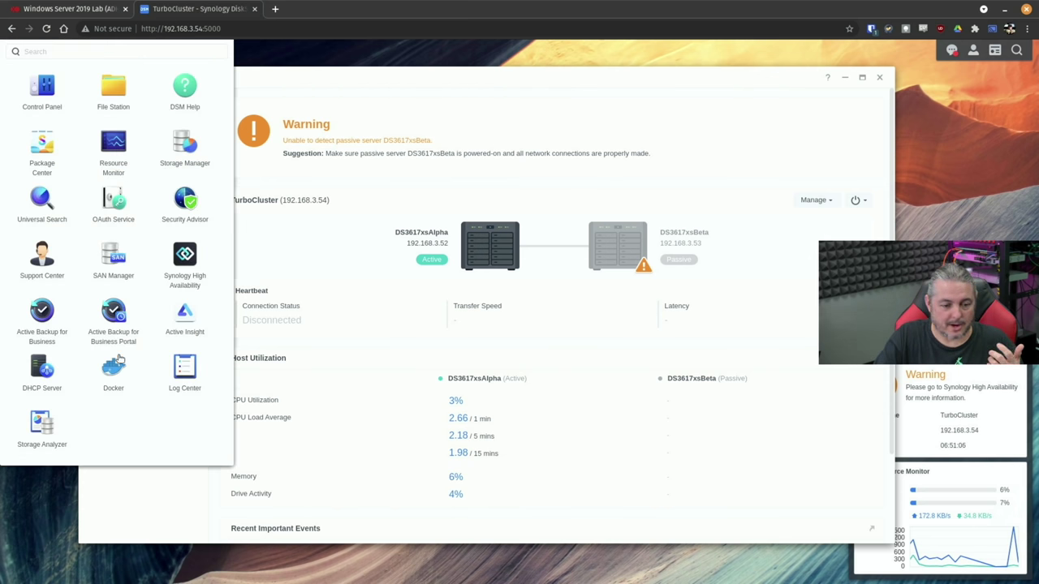
left_click(114, 365)
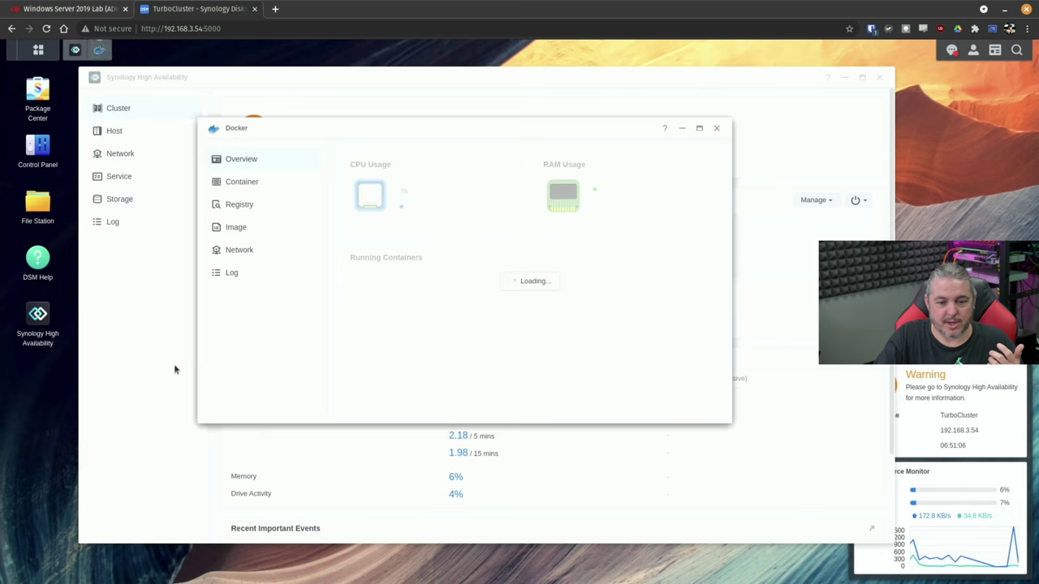
left_click(267, 180)
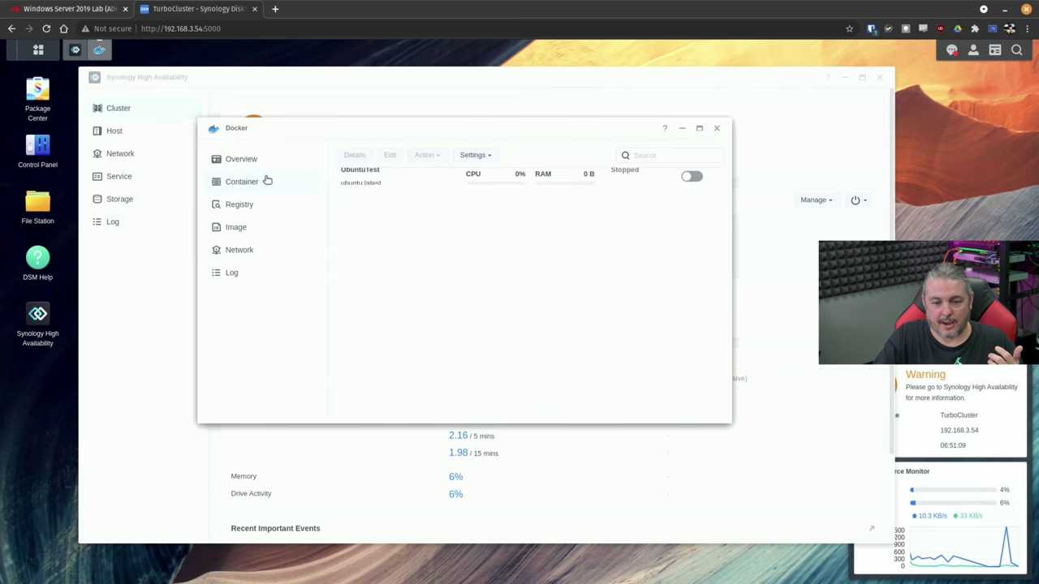
left_click(689, 182)
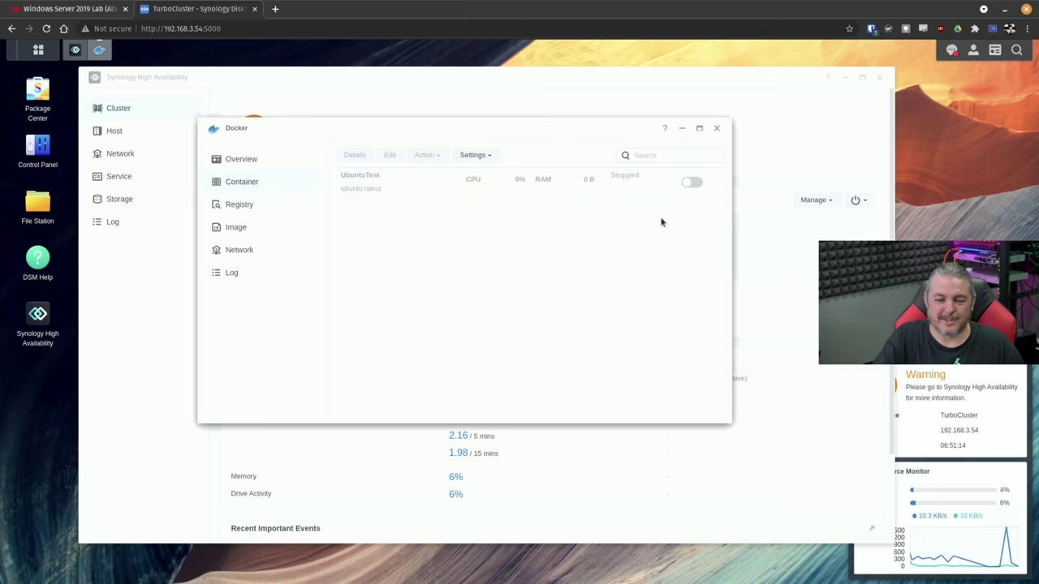